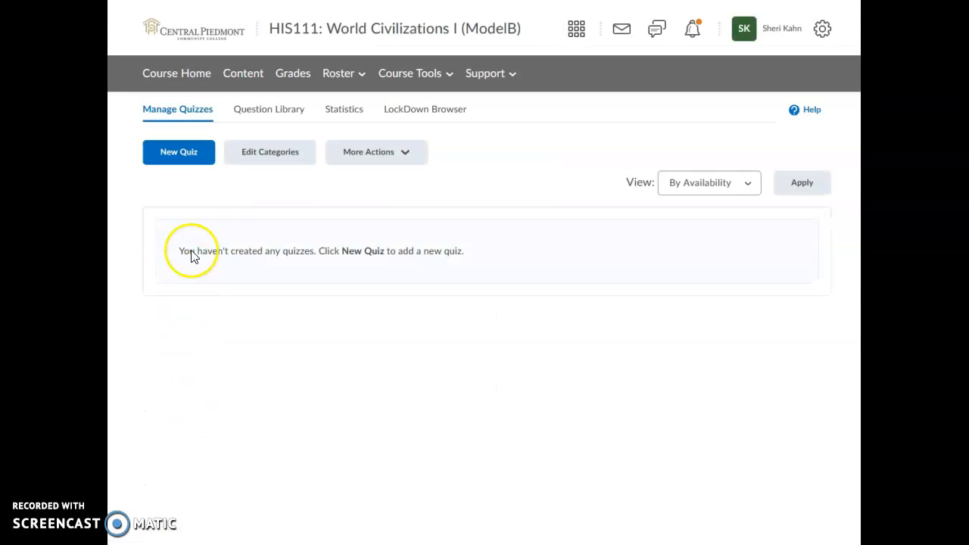
Create a new quiz and name it EVA.
{"action": "left_click", "coordinate": [179, 164]}
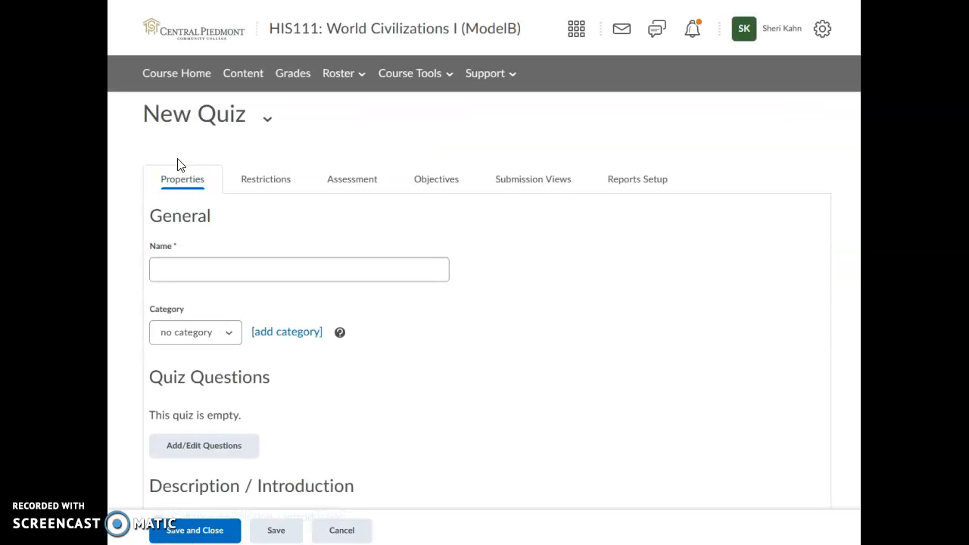
{"action": "left_click", "coordinate": [197, 264]}
{"action": "left_click", "coordinate": [342, 269]}
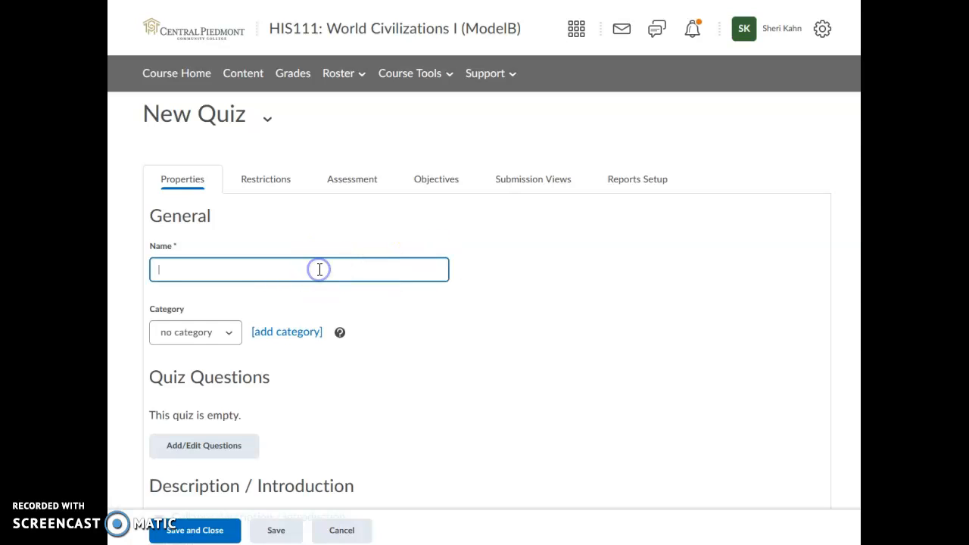
{"action": "type", "text": "EVA"}
Look over the quiz's description, introduction and optional advanced properties, and open its question editor.
{"action": "scroll", "coordinate": [378, 310], "scroll_direction": "down", "scroll_amount": 2}
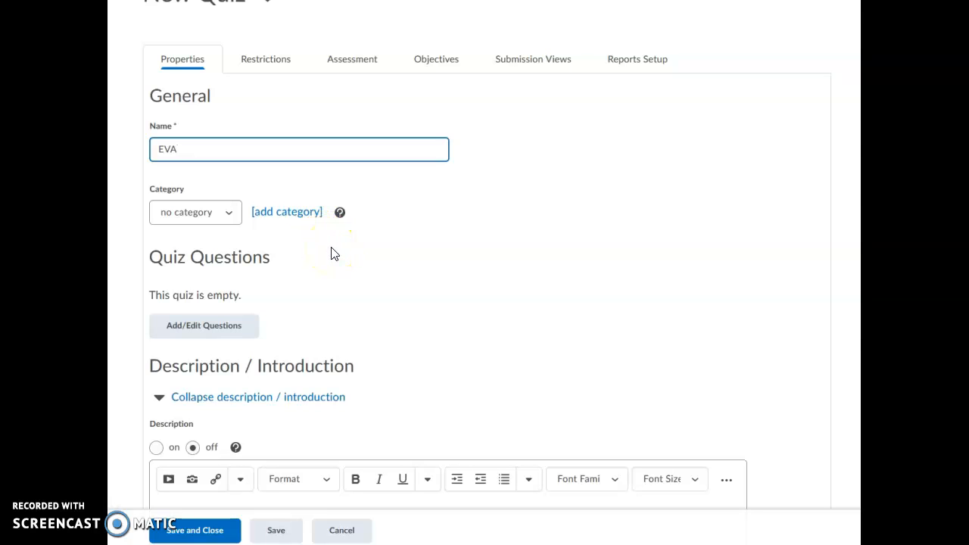
{"action": "scroll", "coordinate": [331, 253], "scroll_direction": "down", "scroll_amount": 2}
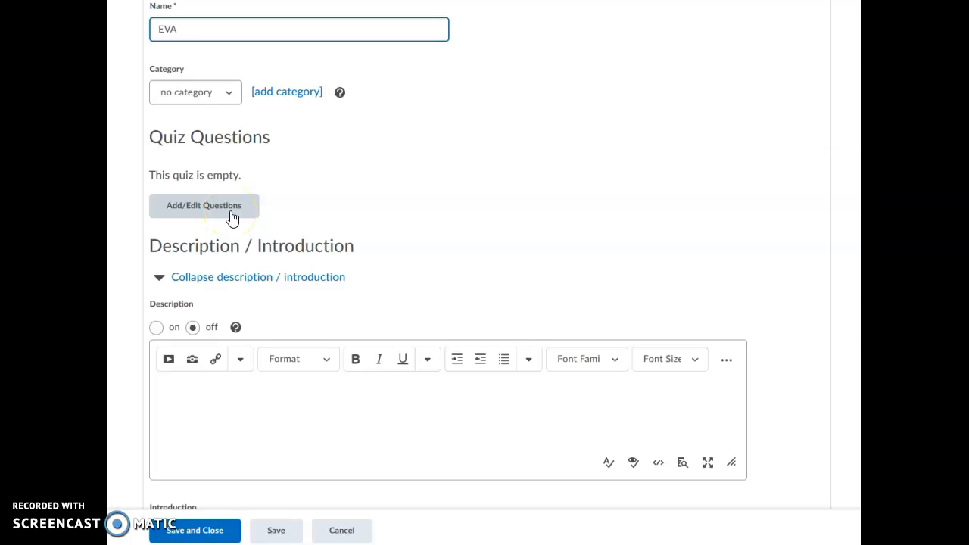
{"action": "scroll", "coordinate": [428, 259], "scroll_direction": "down", "scroll_amount": 2}
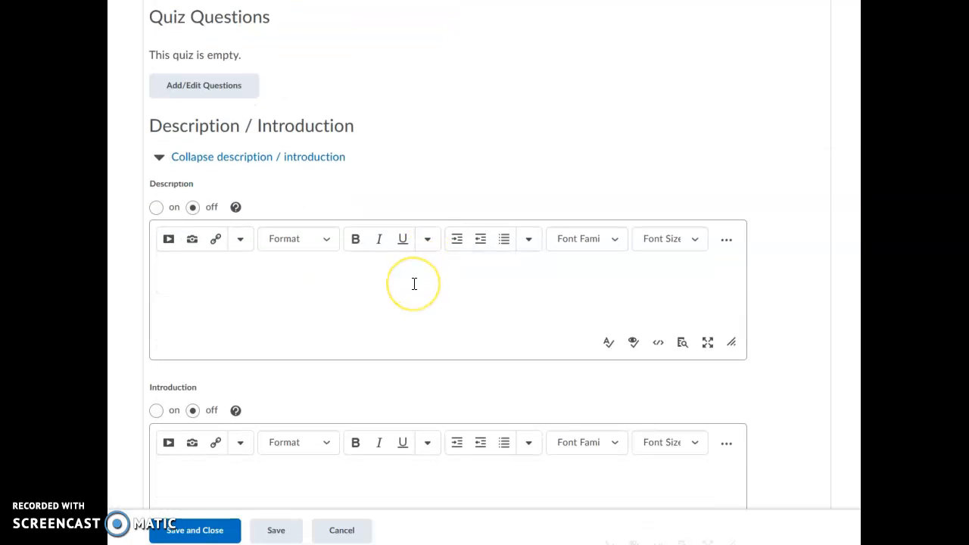
{"action": "scroll", "coordinate": [358, 465], "scroll_direction": "down", "scroll_amount": 6}
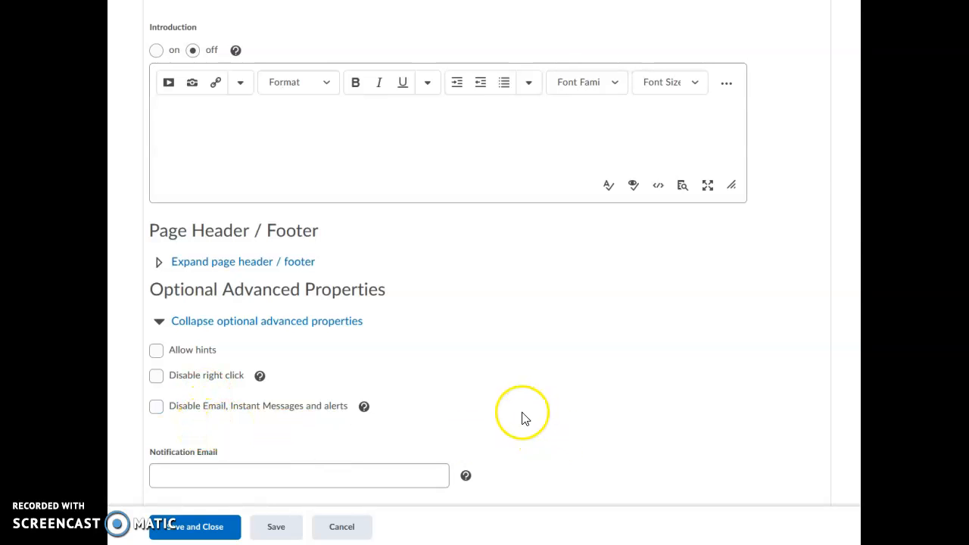
{"action": "left_click", "coordinate": [254, 479]}
{"action": "scroll", "coordinate": [509, 445], "scroll_direction": "up", "scroll_amount": 8}
{"action": "left_click", "coordinate": [205, 391]}
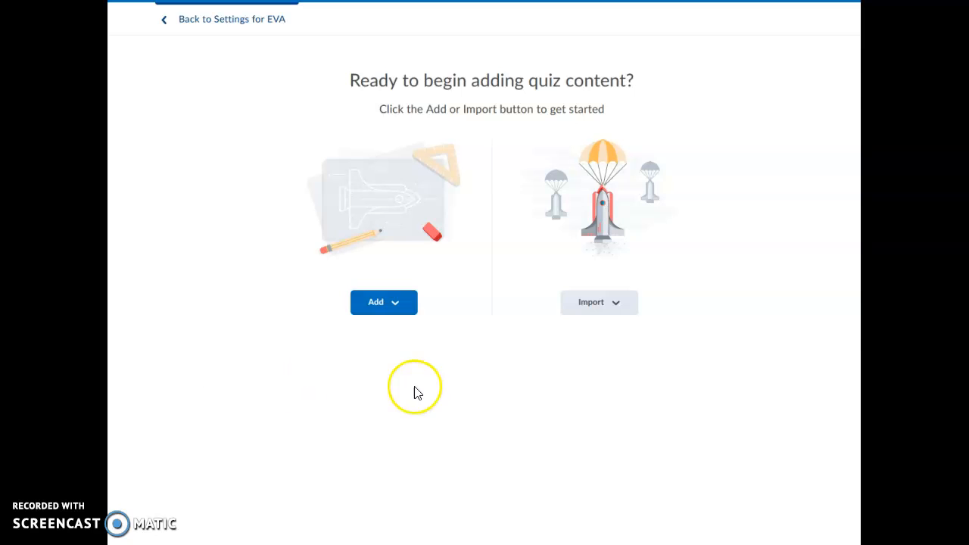
{"action": "left_click", "coordinate": [620, 305]}
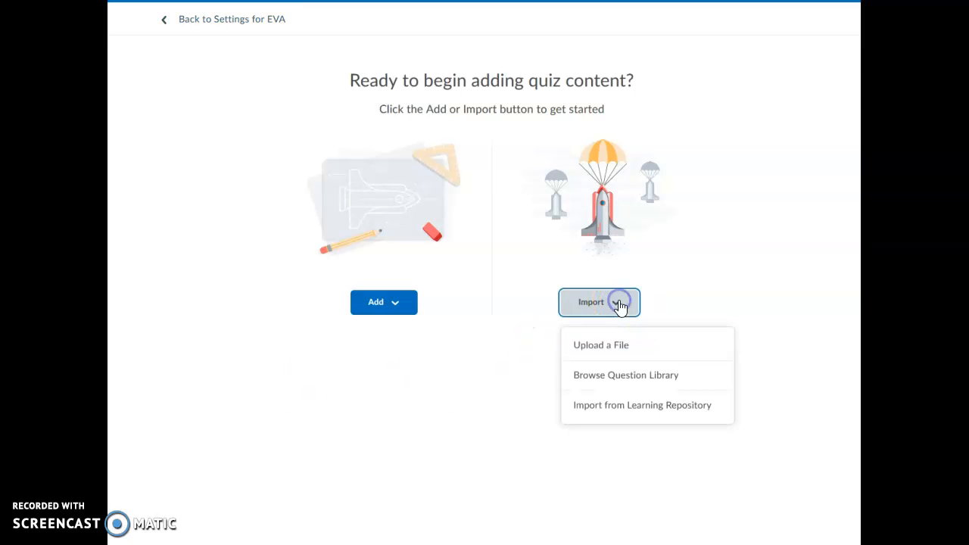
{"action": "left_click", "coordinate": [614, 356]}
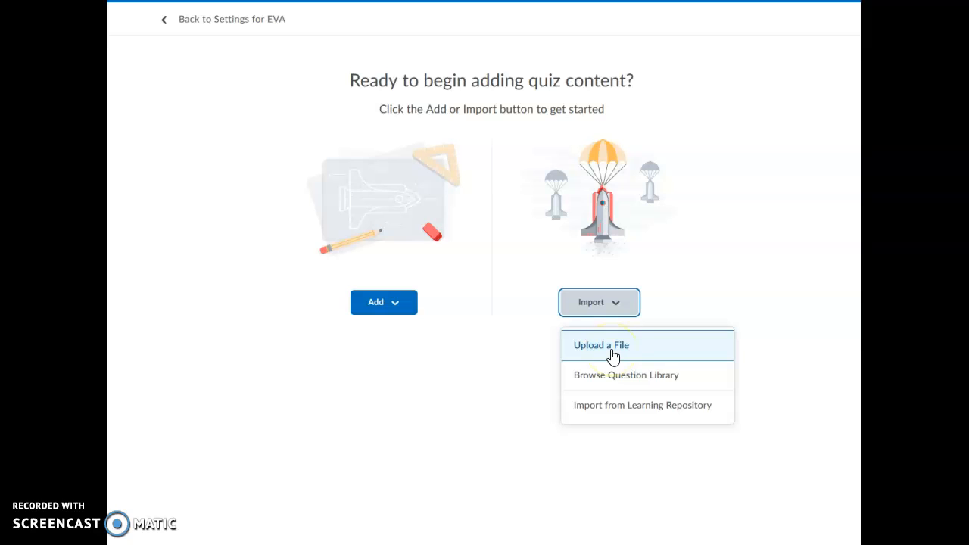
{"action": "left_click", "coordinate": [627, 383]}
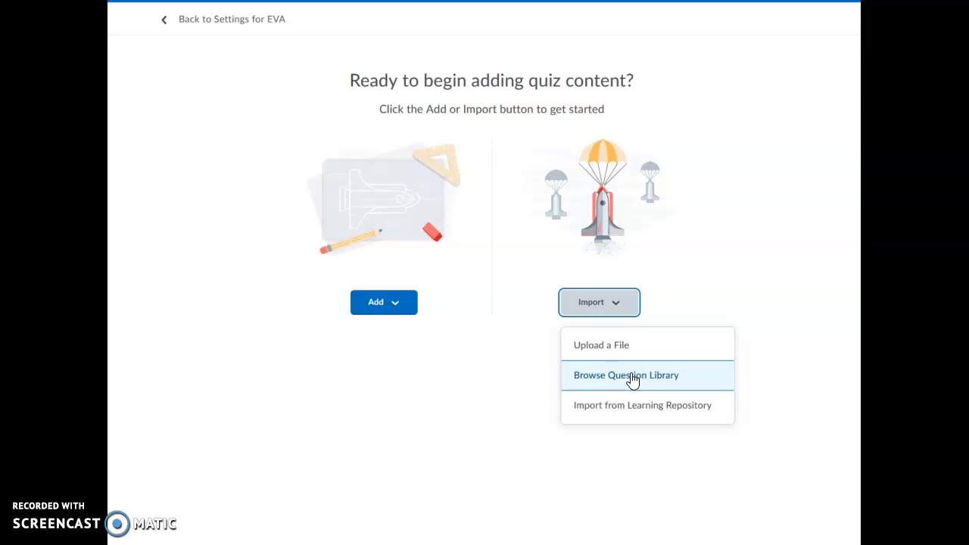
{"action": "left_click", "coordinate": [620, 409]}
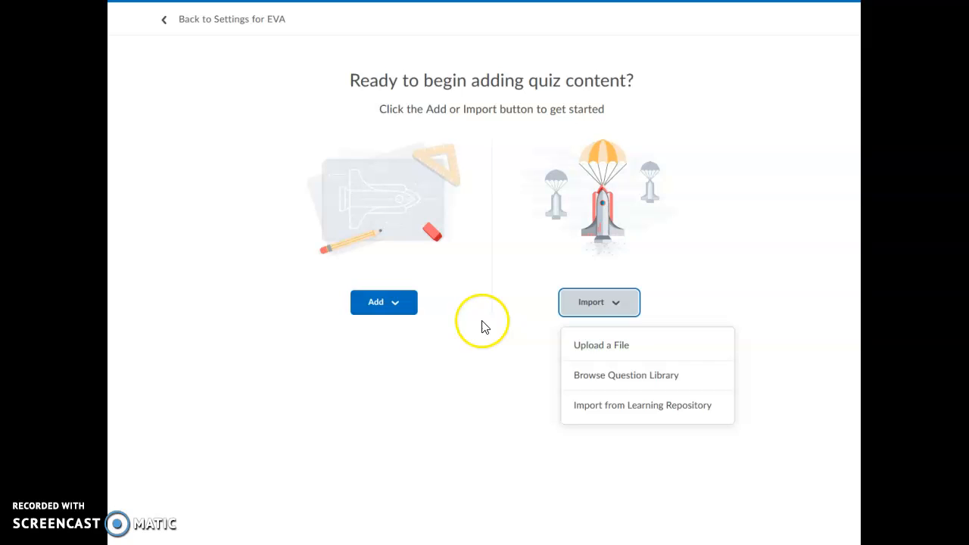
Add a True or False question reading "I would like a good semester." with True as the correct answer, and save it.
{"action": "left_click", "coordinate": [392, 304]}
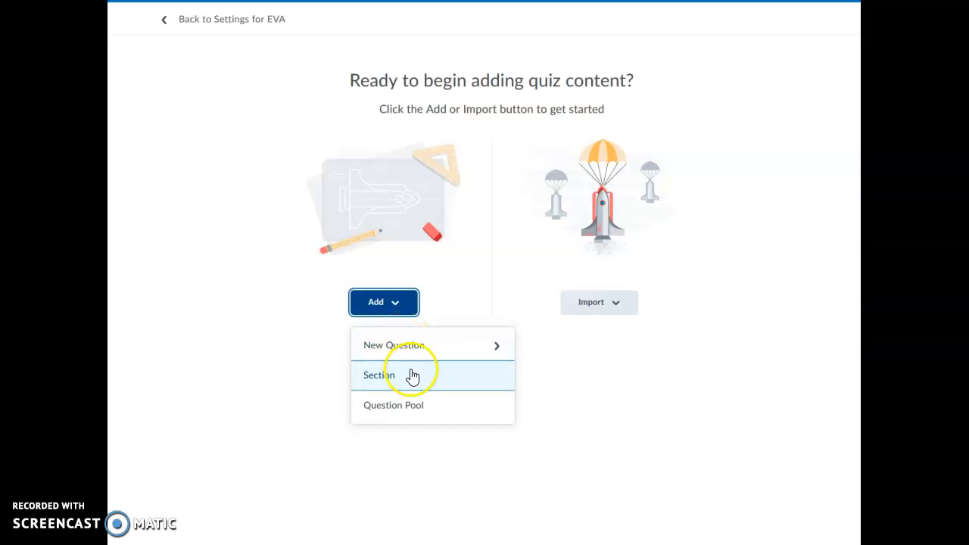
{"action": "left_click", "coordinate": [415, 408]}
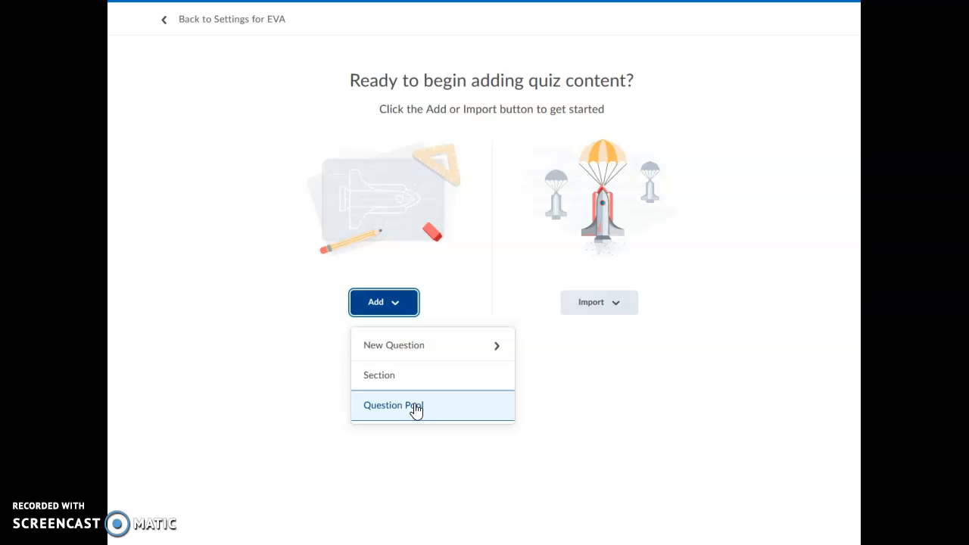
{"action": "left_click", "coordinate": [459, 351]}
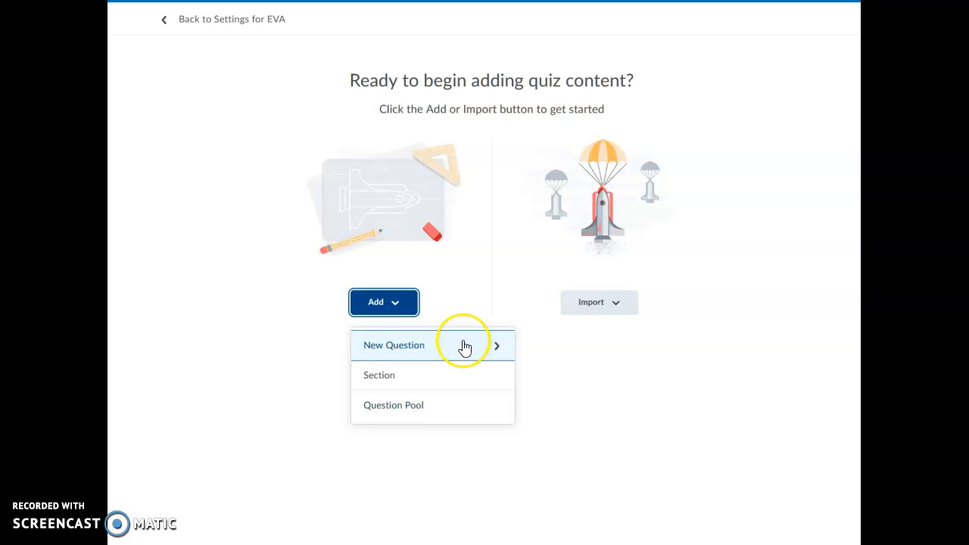
{"action": "left_click", "coordinate": [460, 350]}
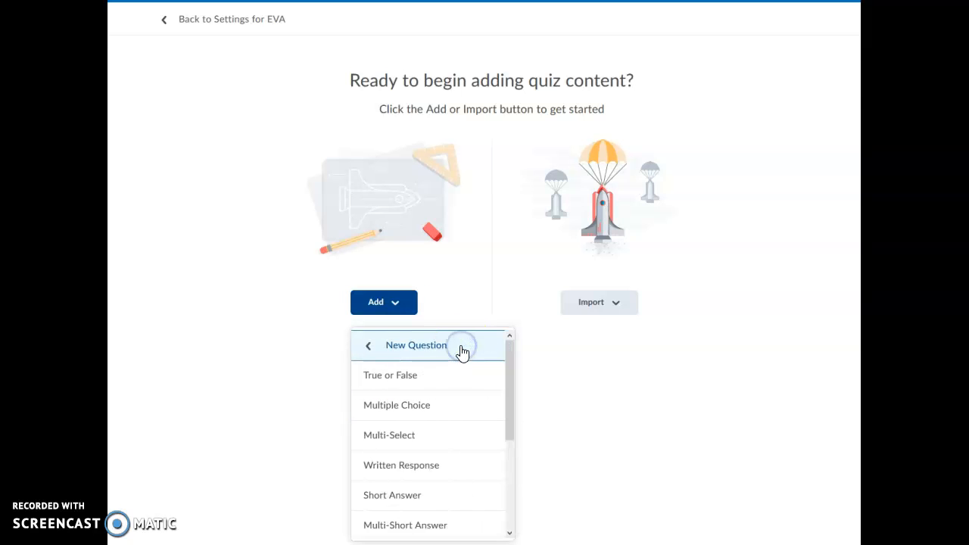
{"action": "left_click", "coordinate": [437, 383]}
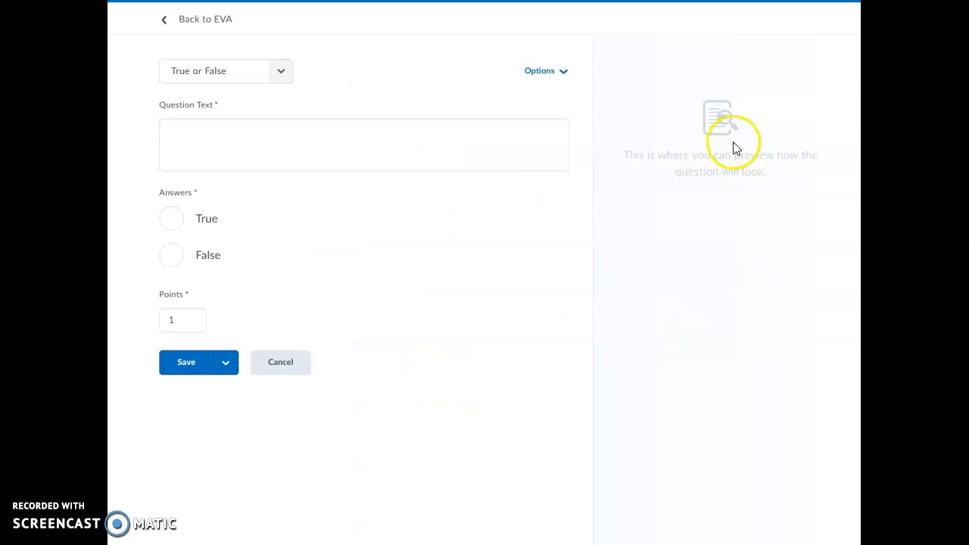
{"action": "left_click", "coordinate": [360, 155]}
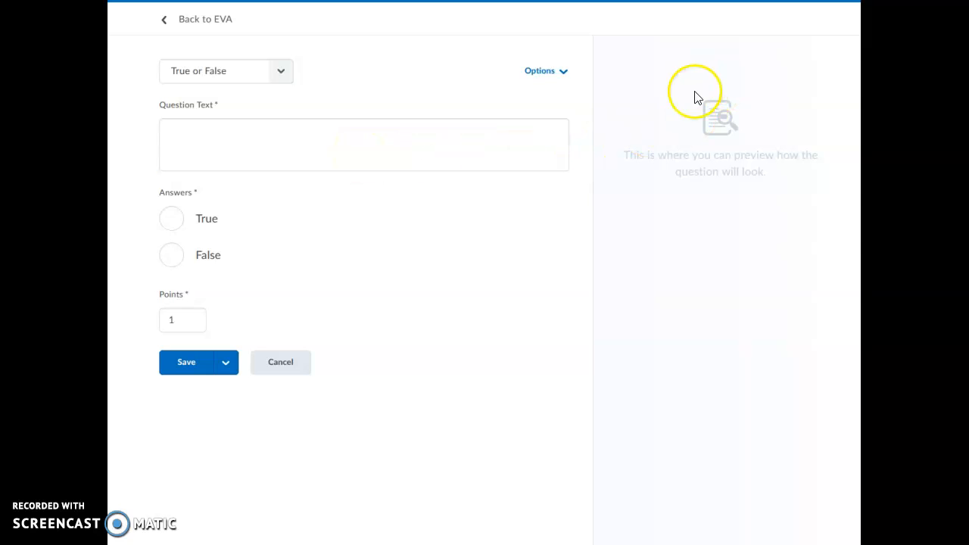
{"action": "left_click", "coordinate": [266, 148]}
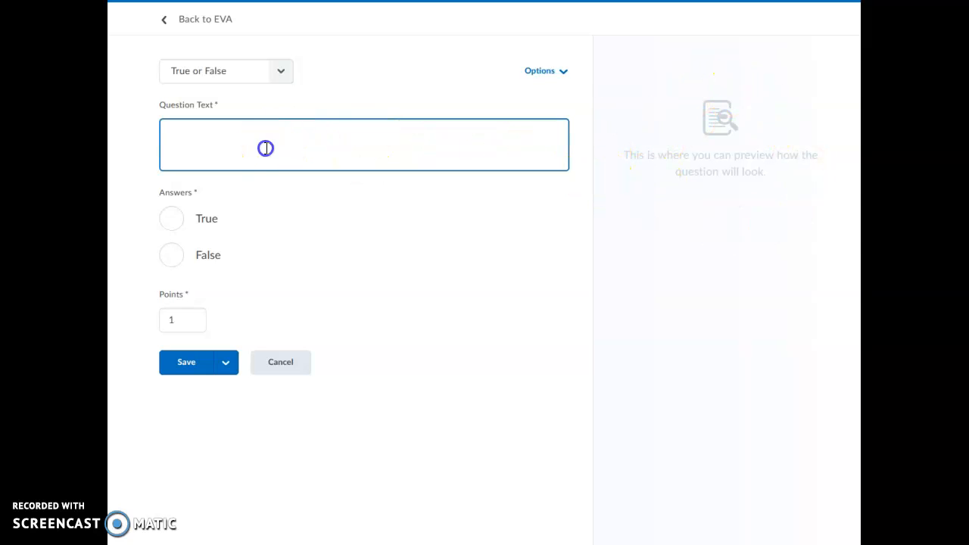
{"action": "type", "text": "I"}
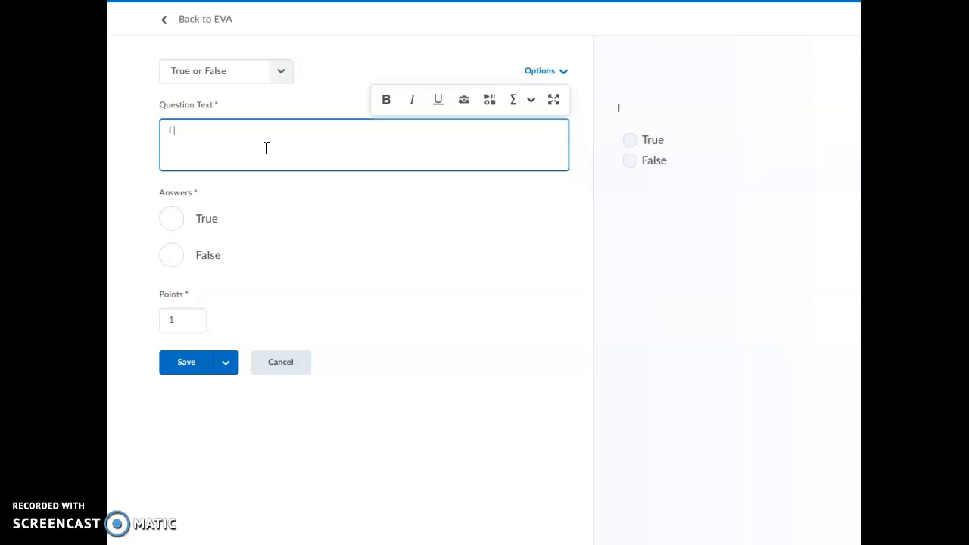
{"action": "type", "text": " would like a good semester."}
{"action": "left_click", "coordinate": [172, 218]}
{"action": "left_click", "coordinate": [189, 368]}
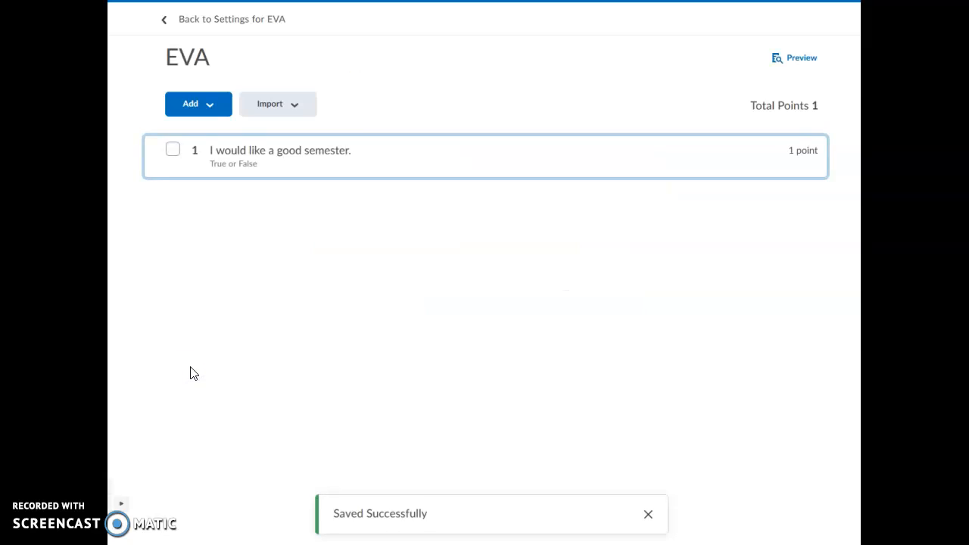
Add a second True or False question, "I enjoy seeing the sun.", with True as the correct answer, and save it.
{"action": "left_click", "coordinate": [211, 110]}
{"action": "left_click", "coordinate": [210, 147]}
{"action": "left_click", "coordinate": [215, 185]}
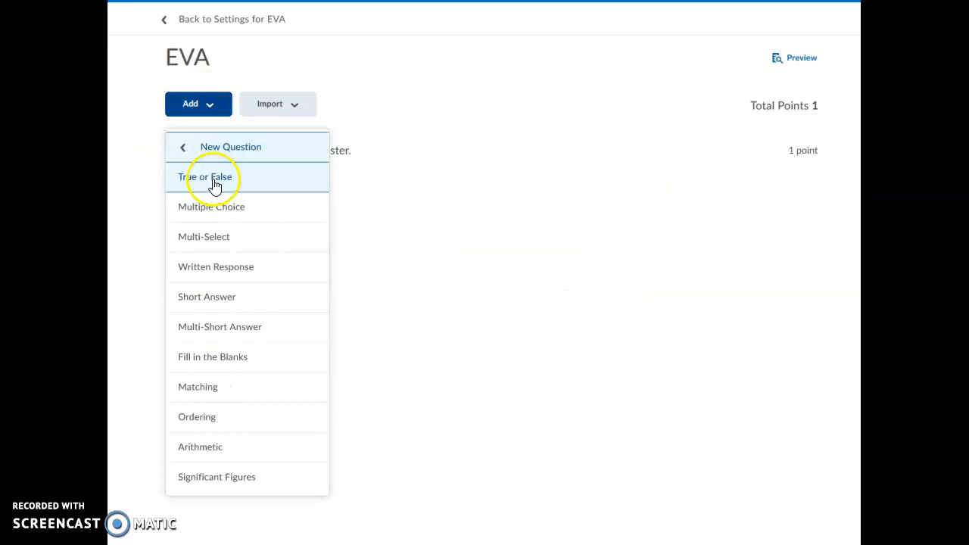
{"action": "left_click", "coordinate": [220, 137]}
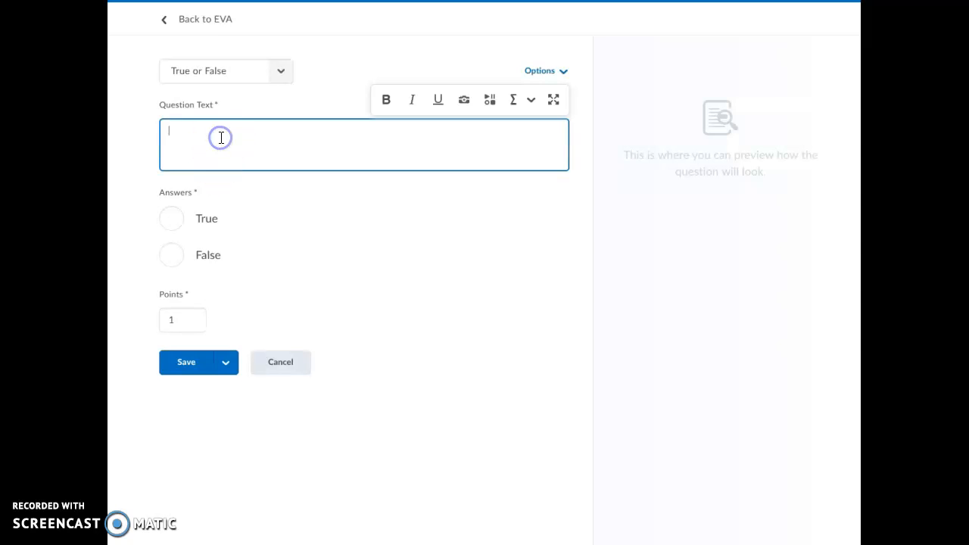
{"action": "type", "text": "I enjoy seeing the sun."}
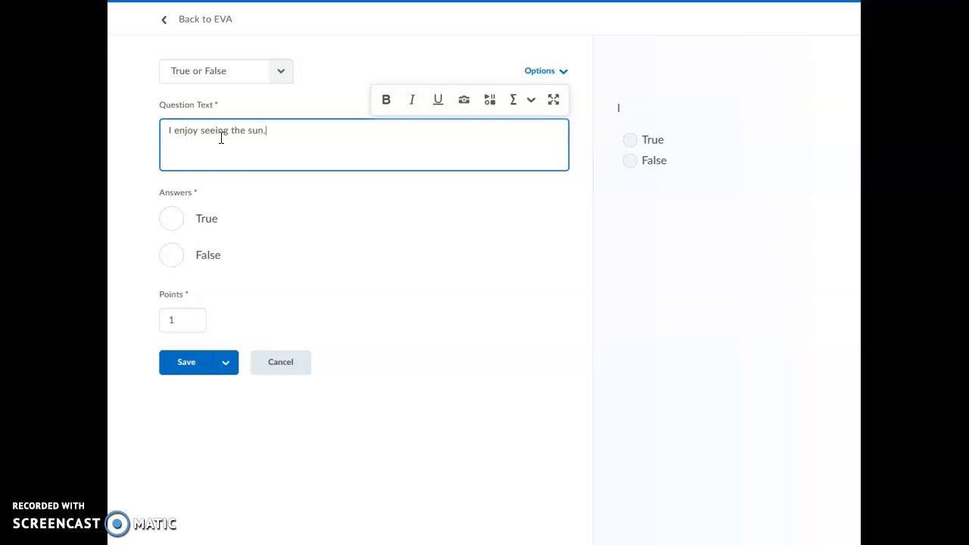
{"action": "left_click", "coordinate": [170, 220]}
{"action": "left_click", "coordinate": [189, 375]}
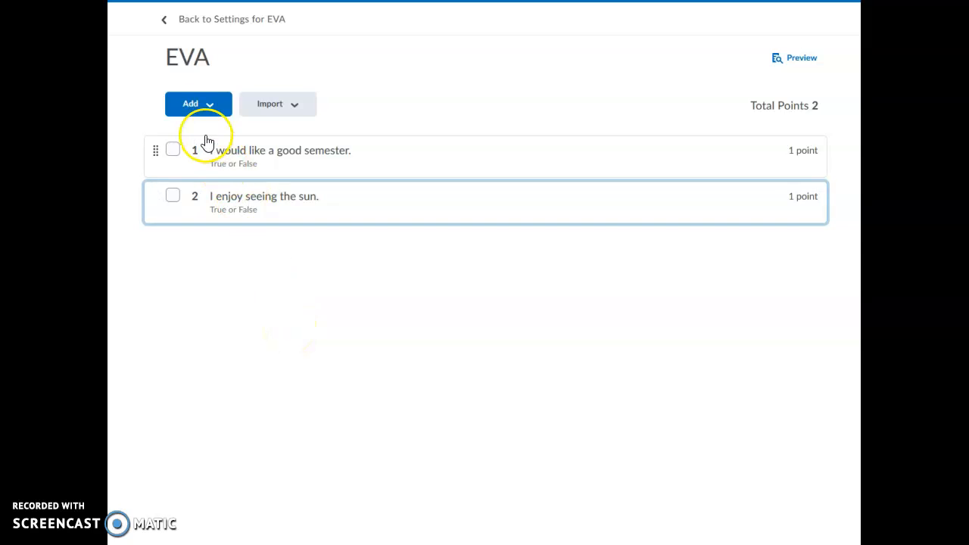
Return to the EVA quiz settings and enter 2 as the number of questions per page.
{"action": "left_click", "coordinate": [203, 19]}
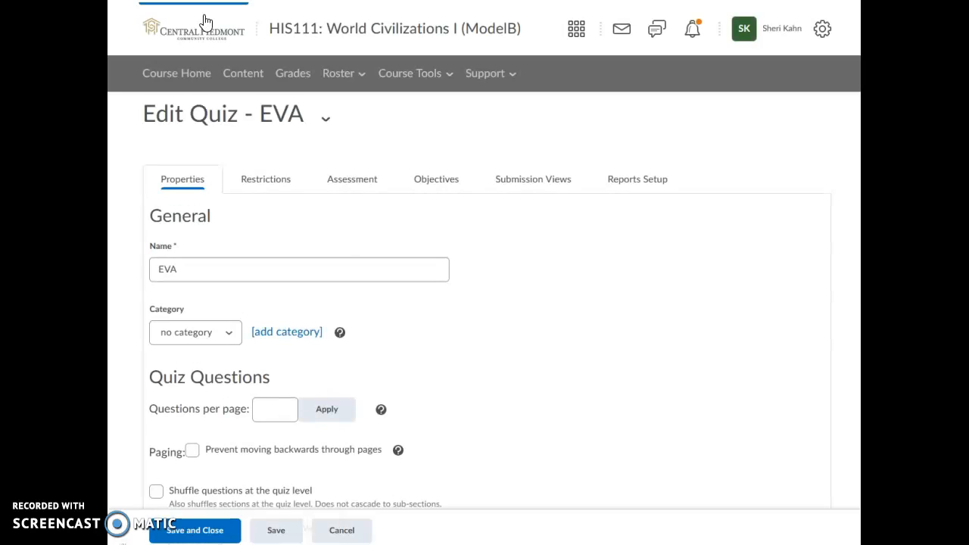
{"action": "scroll", "coordinate": [548, 347], "scroll_direction": "down", "scroll_amount": 2}
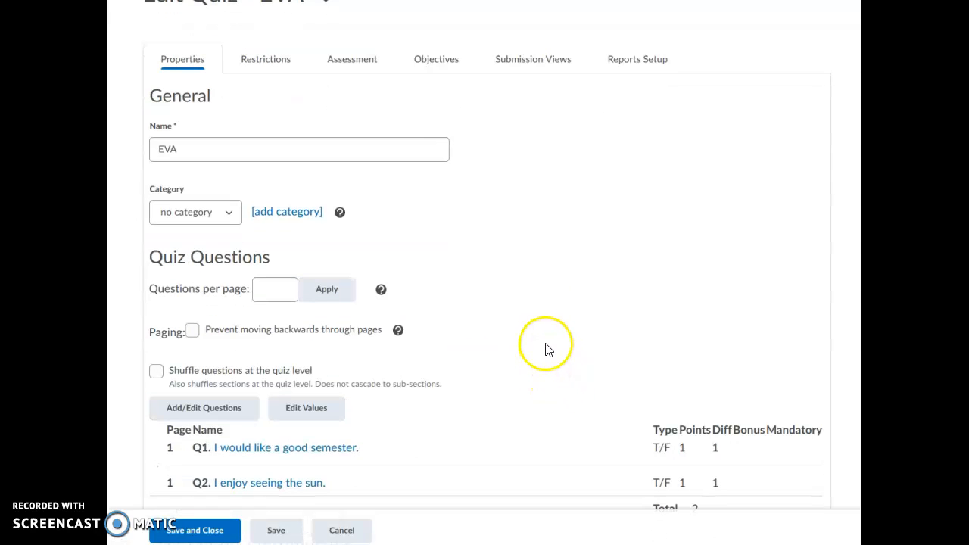
{"action": "scroll", "coordinate": [547, 349], "scroll_direction": "down", "scroll_amount": 3}
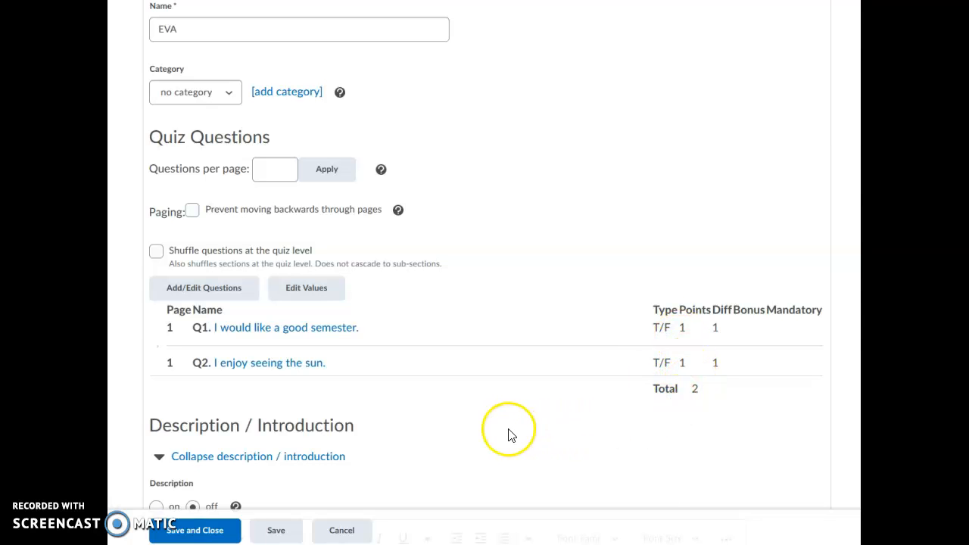
{"action": "scroll", "coordinate": [509, 434], "scroll_direction": "up", "scroll_amount": 3}
{"action": "left_click", "coordinate": [282, 289]}
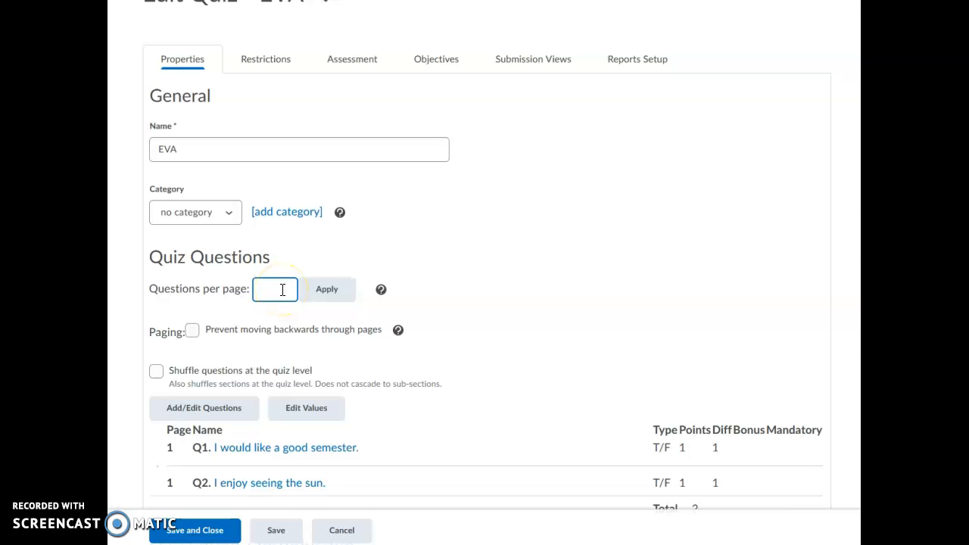
{"action": "left_click", "coordinate": [282, 289]}
{"action": "type", "text": "2"}
{"action": "left_click", "coordinate": [447, 310]}
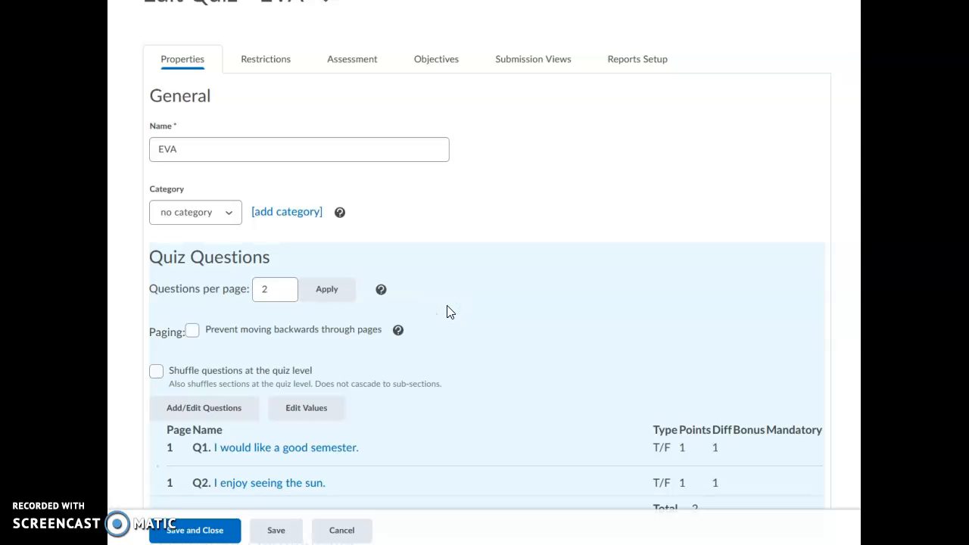
{"action": "left_click", "coordinate": [266, 289]}
{"action": "left_click", "coordinate": [526, 305]}
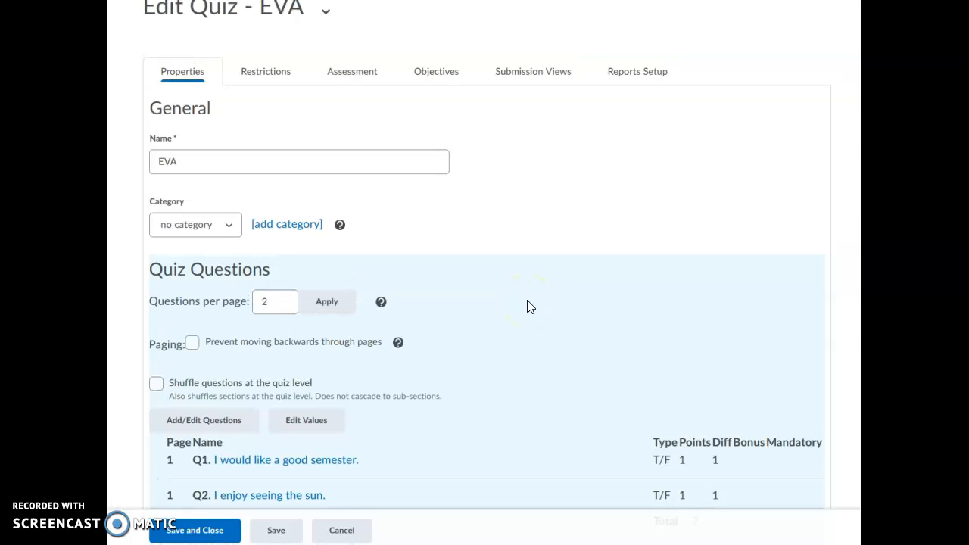
Enter "Syllabus quiz" as the quiz description and save the quiz.
{"action": "scroll", "coordinate": [530, 306], "scroll_direction": "down", "scroll_amount": 5}
{"action": "scroll", "coordinate": [528, 306], "scroll_direction": "up", "scroll_amount": 3}
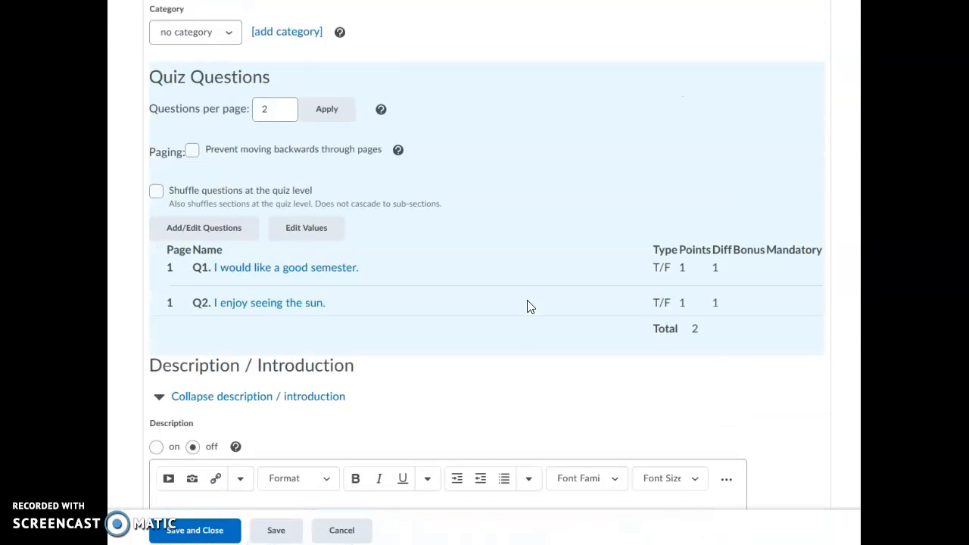
{"action": "scroll", "coordinate": [521, 307], "scroll_direction": "down", "scroll_amount": 2}
{"action": "left_click", "coordinate": [299, 336]}
{"action": "type", "text": "Syllabus quiz"}
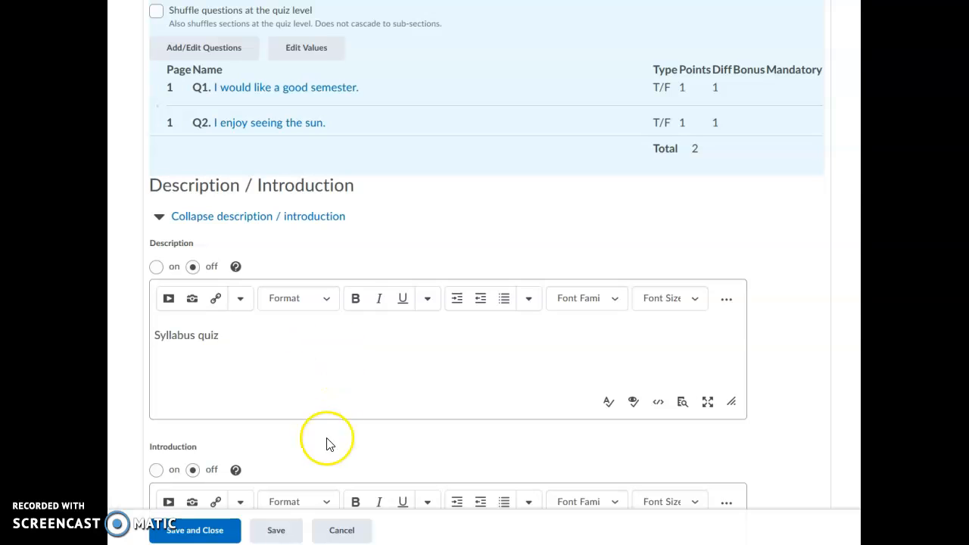
{"action": "left_click", "coordinate": [276, 530]}
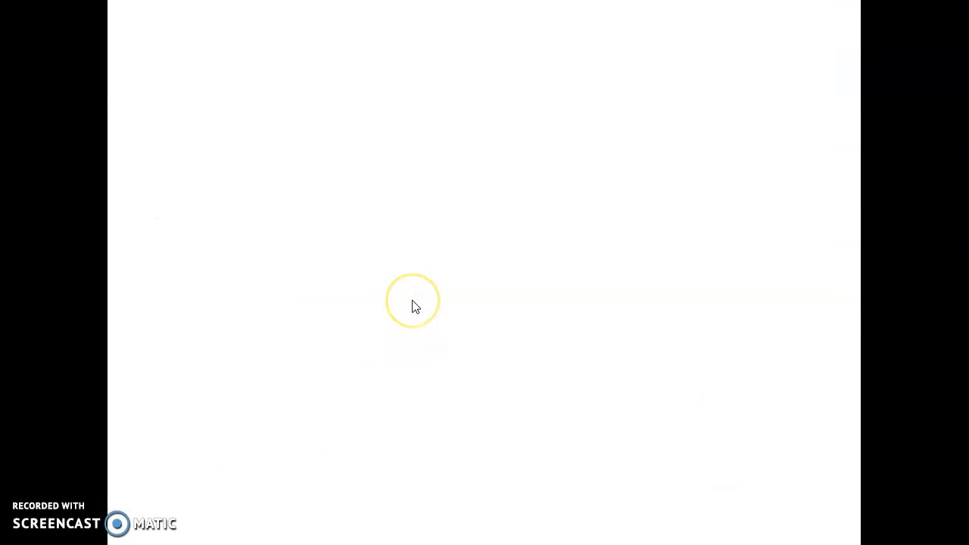
In the EVA quiz restrictions, make the quiz visible to users and enable its due date, start date and end date.
{"action": "left_click", "coordinate": [266, 181]}
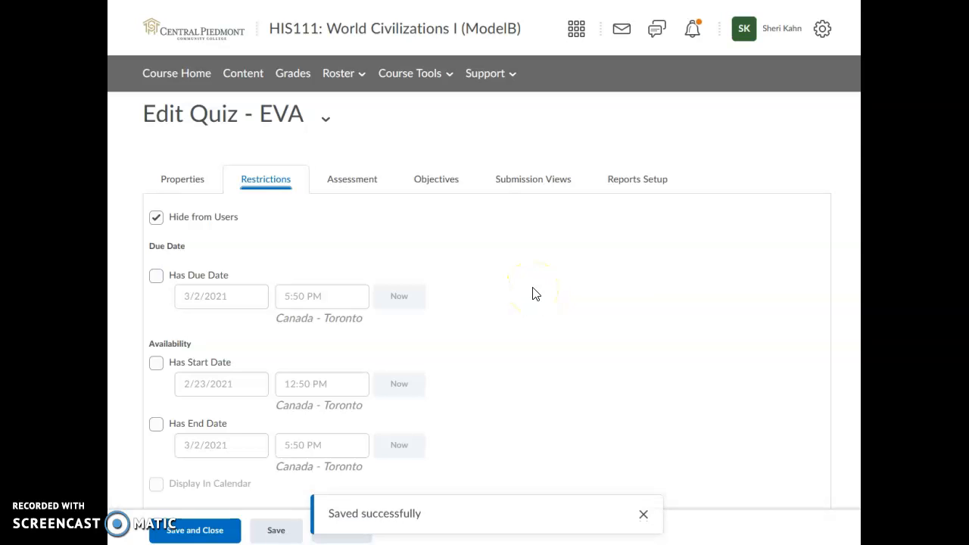
{"action": "scroll", "coordinate": [533, 294], "scroll_direction": "down", "scroll_amount": 2}
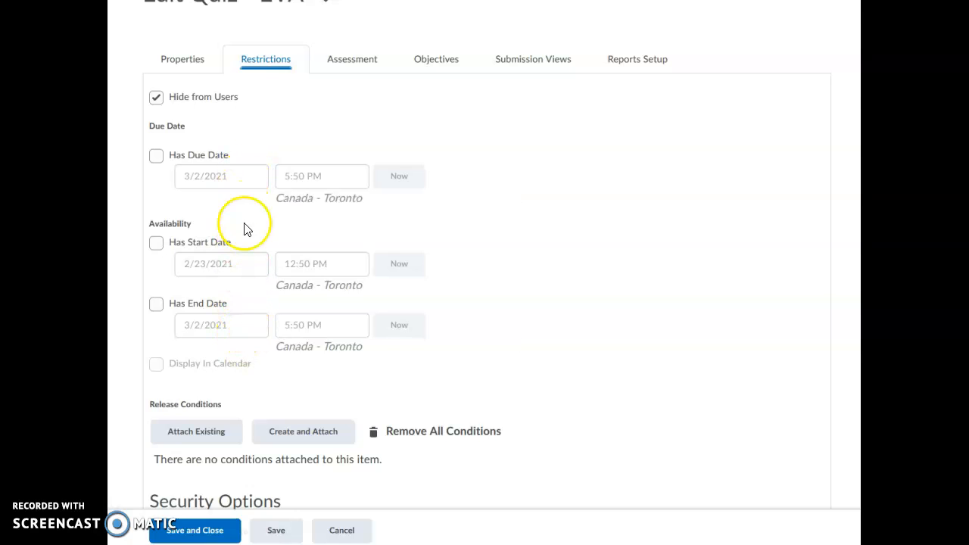
{"action": "left_click", "coordinate": [156, 98]}
{"action": "left_click", "coordinate": [156, 156]}
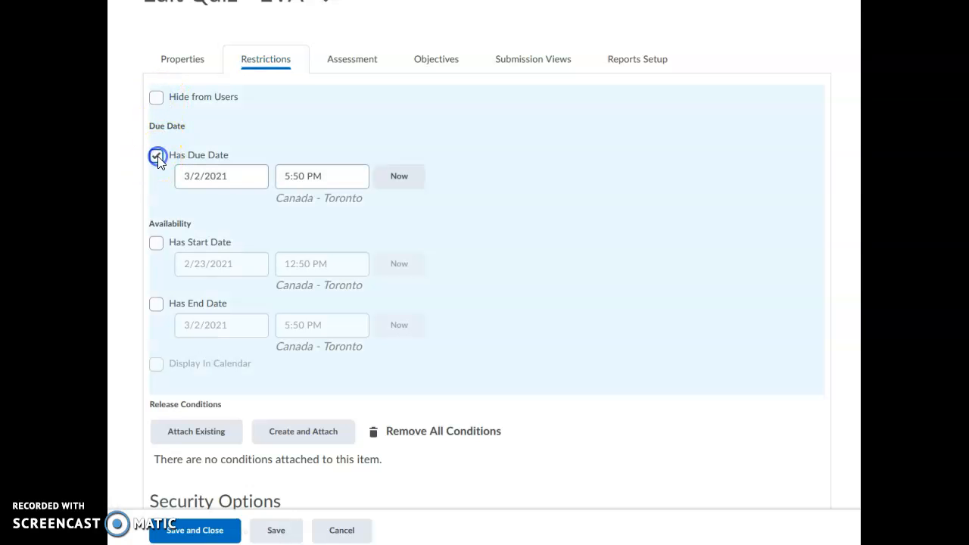
{"action": "left_click", "coordinate": [156, 242]}
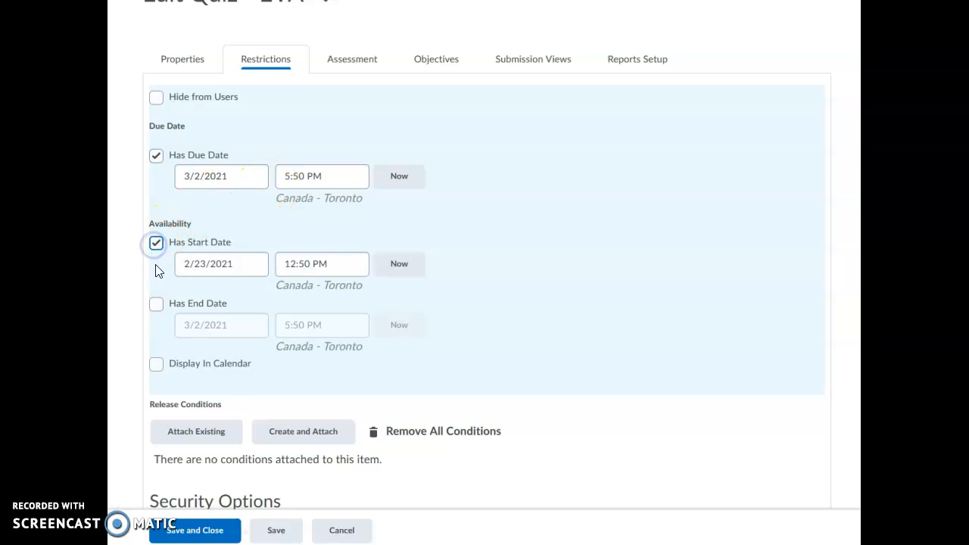
{"action": "left_click", "coordinate": [156, 305]}
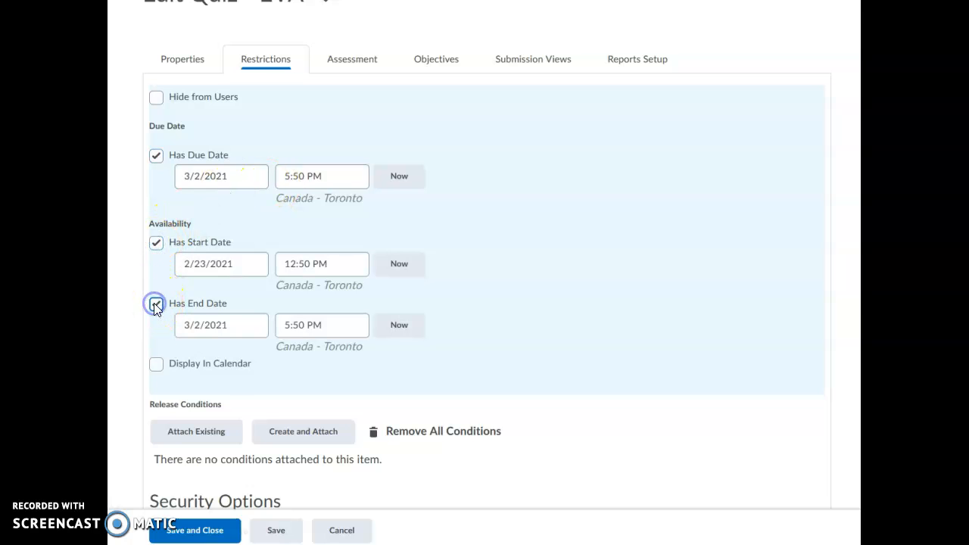
{"action": "left_click", "coordinate": [318, 325]}
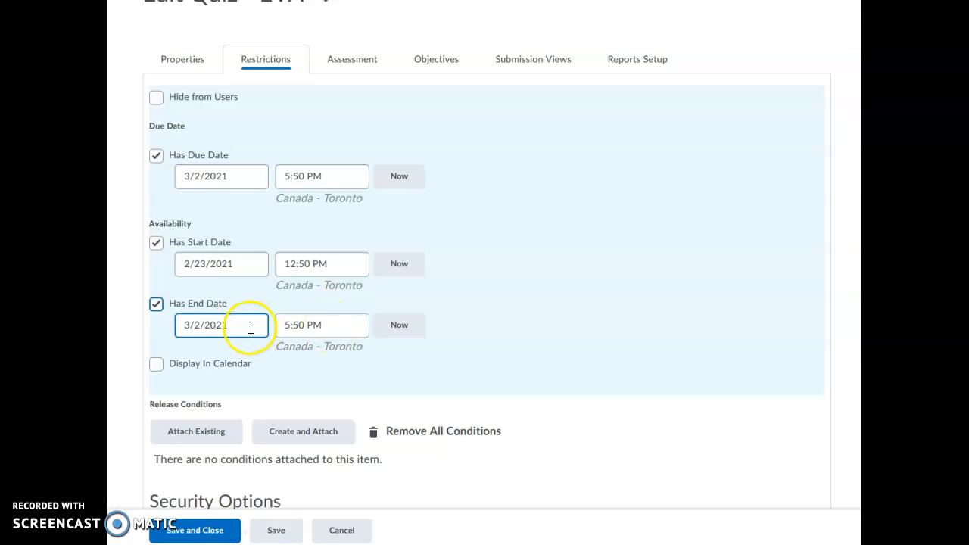
{"action": "left_click", "coordinate": [248, 180]}
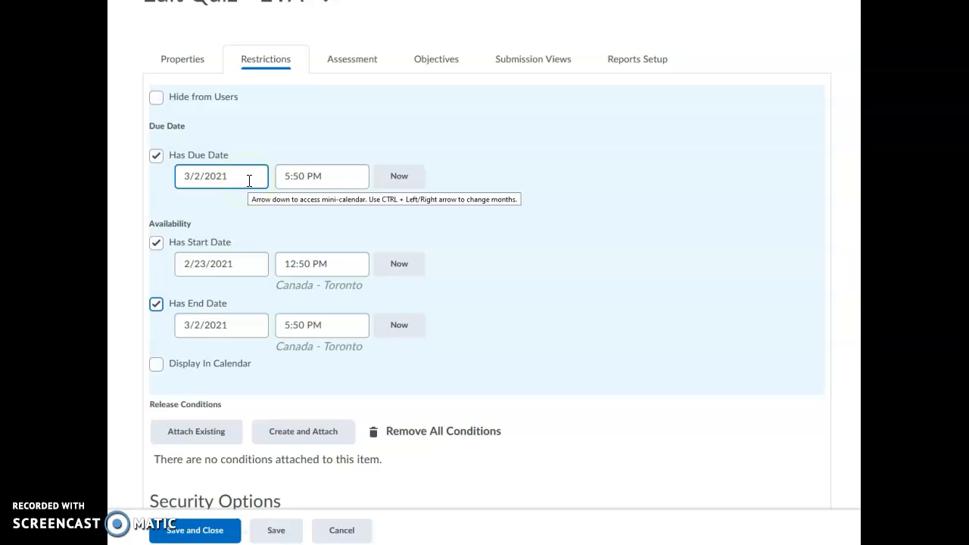
{"action": "left_click", "coordinate": [253, 325]}
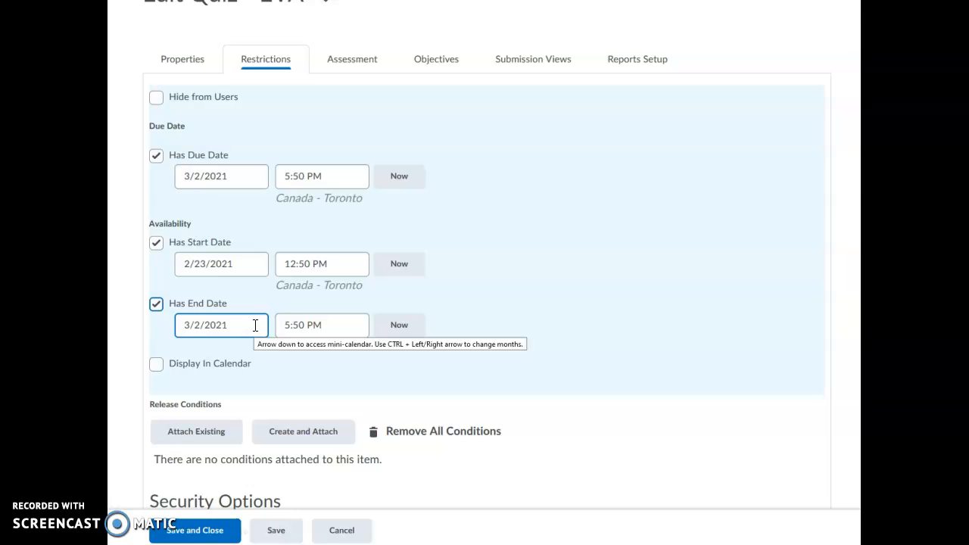
{"action": "left_click", "coordinate": [243, 175]}
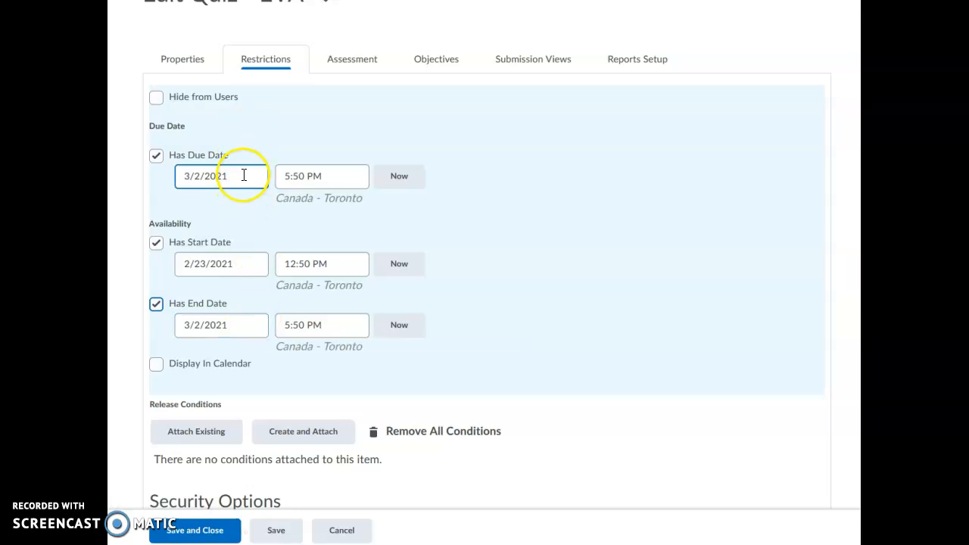
{"action": "left_click", "coordinate": [218, 318]}
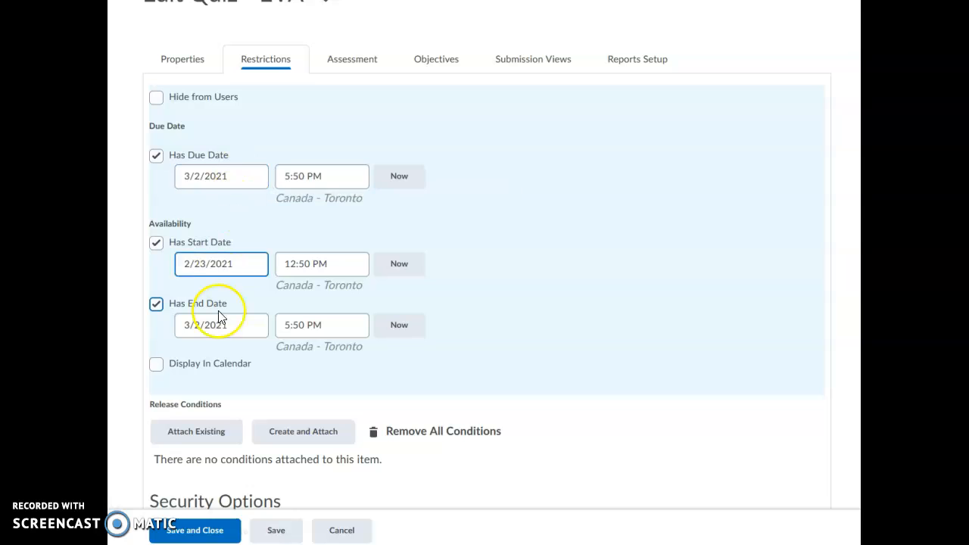
{"action": "left_click", "coordinate": [248, 178]}
{"action": "left_click", "coordinate": [296, 183]}
{"action": "left_click", "coordinate": [237, 180]}
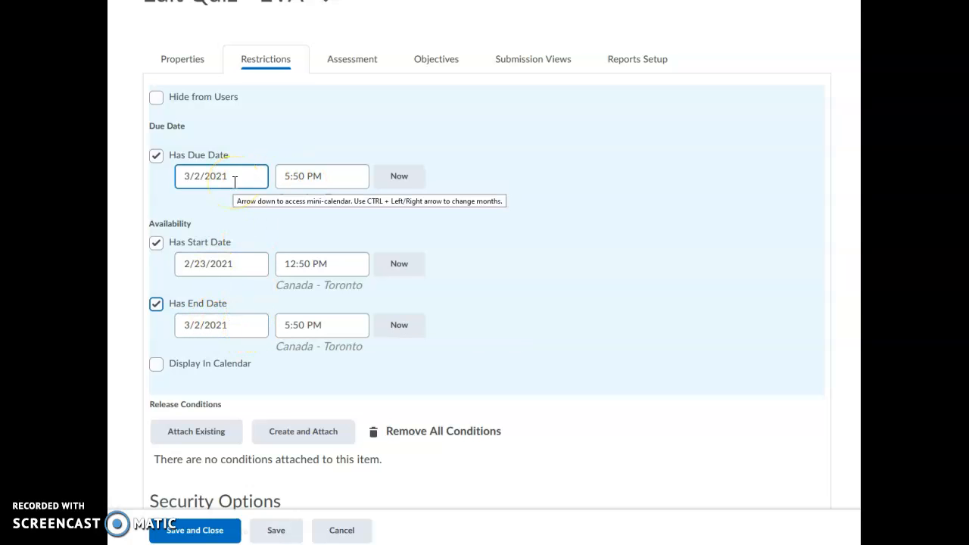
{"action": "left_click", "coordinate": [361, 180]}
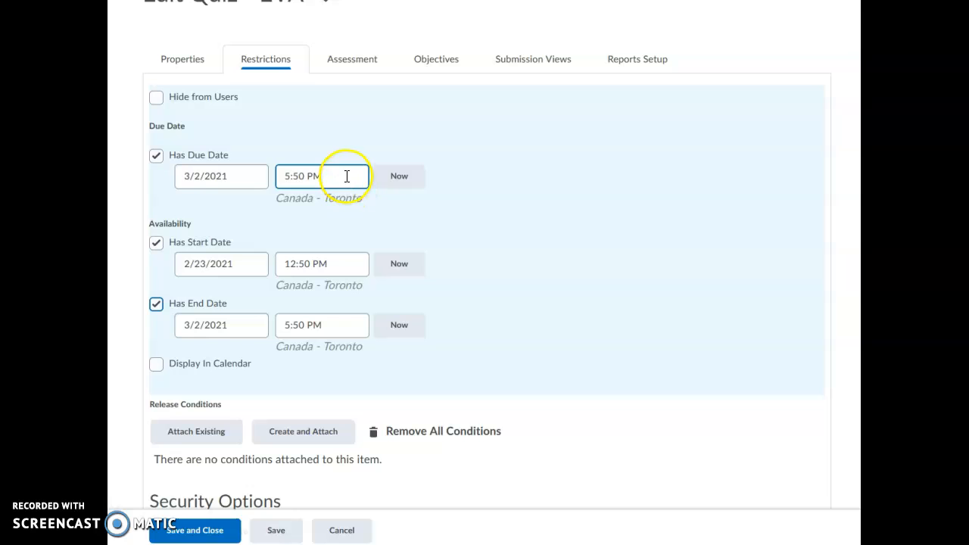
{"action": "left_click", "coordinate": [245, 324]}
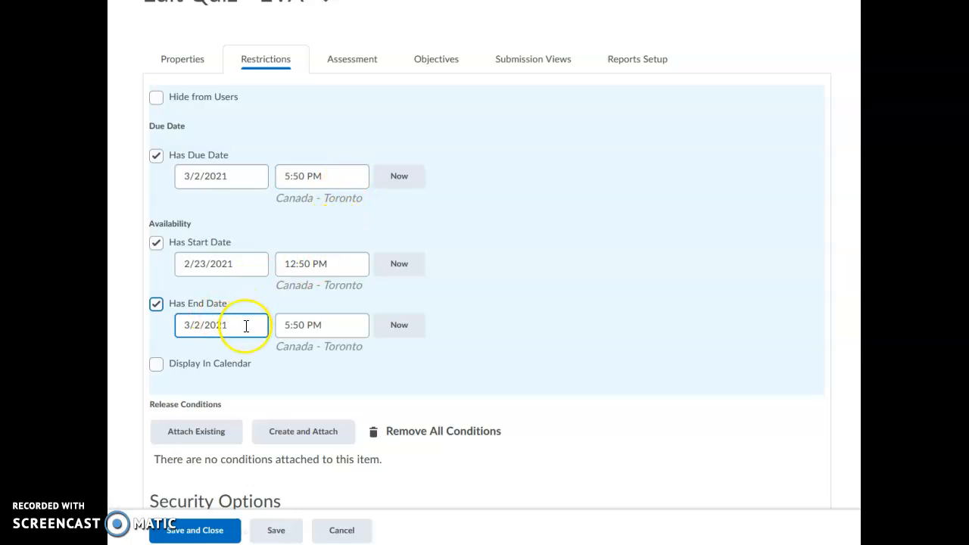
Try to save the quiz with the end time set to 12:00 AM.
{"action": "left_click", "coordinate": [314, 325]}
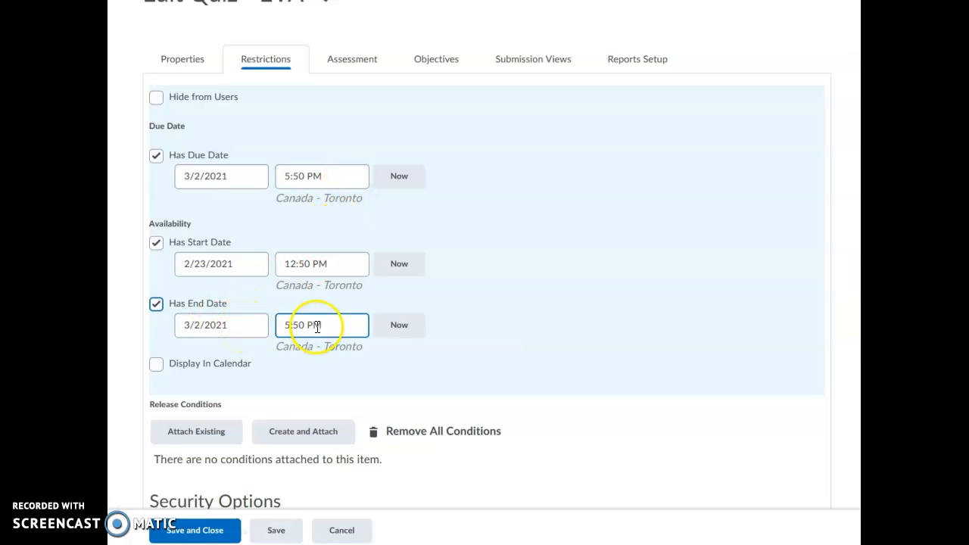
{"action": "scroll", "coordinate": [316, 365], "scroll_direction": "up", "scroll_amount": 15}
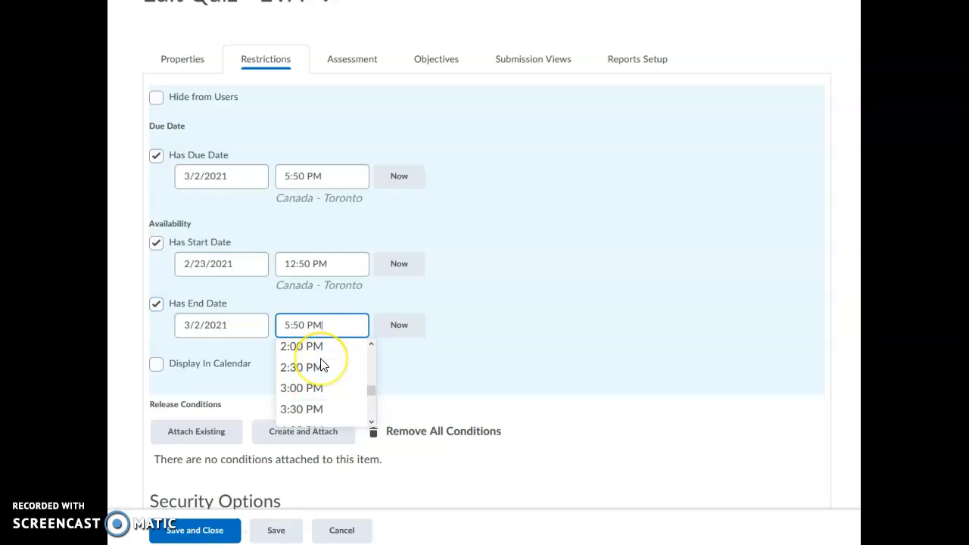
{"action": "left_click", "coordinate": [322, 348]}
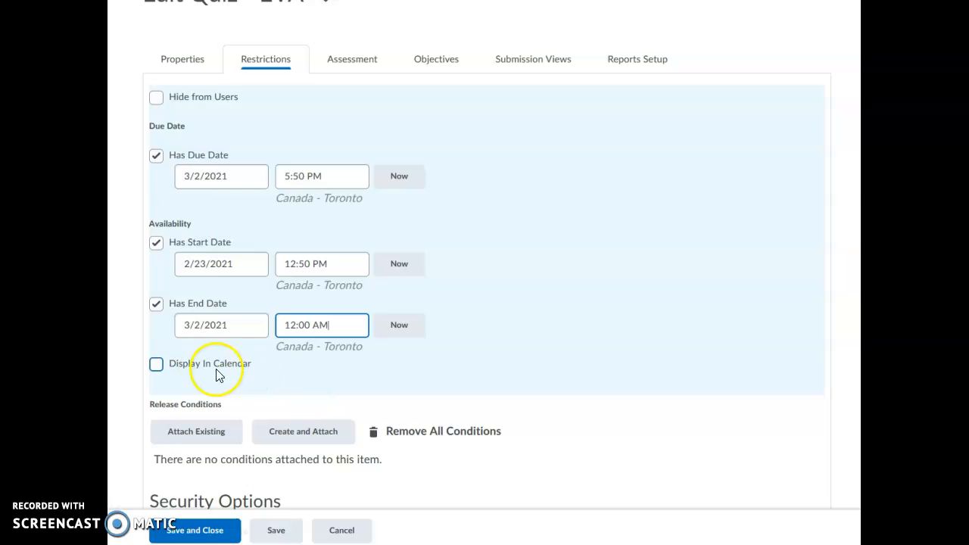
{"action": "left_click", "coordinate": [276, 529]}
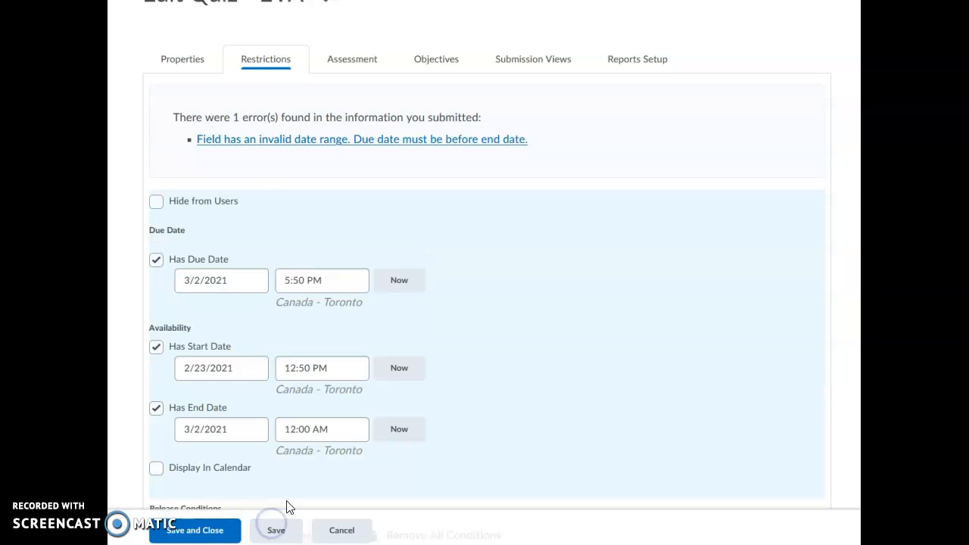
Set the end time of the quiz availability to 11:30 PM.
{"action": "scroll", "coordinate": [333, 153], "scroll_direction": "down", "scroll_amount": 2}
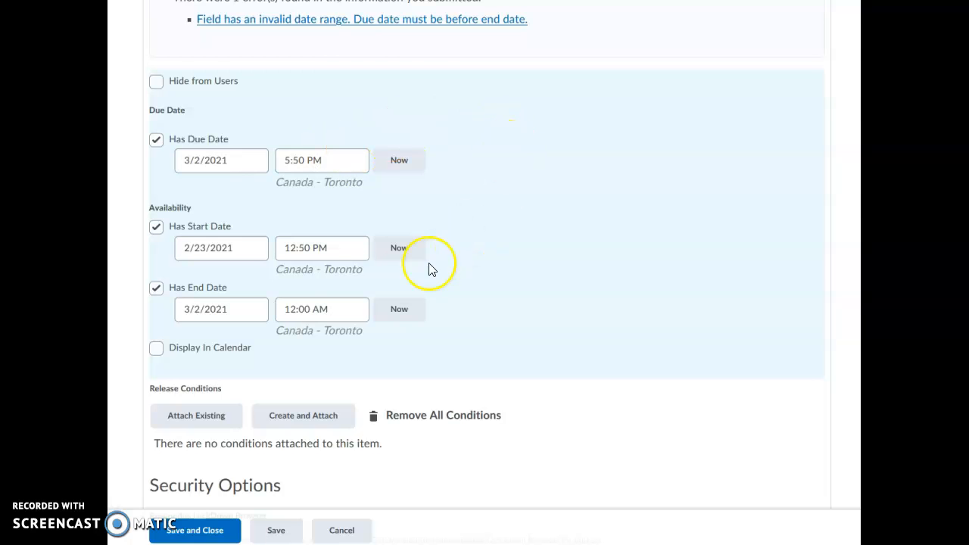
{"action": "left_click", "coordinate": [337, 310]}
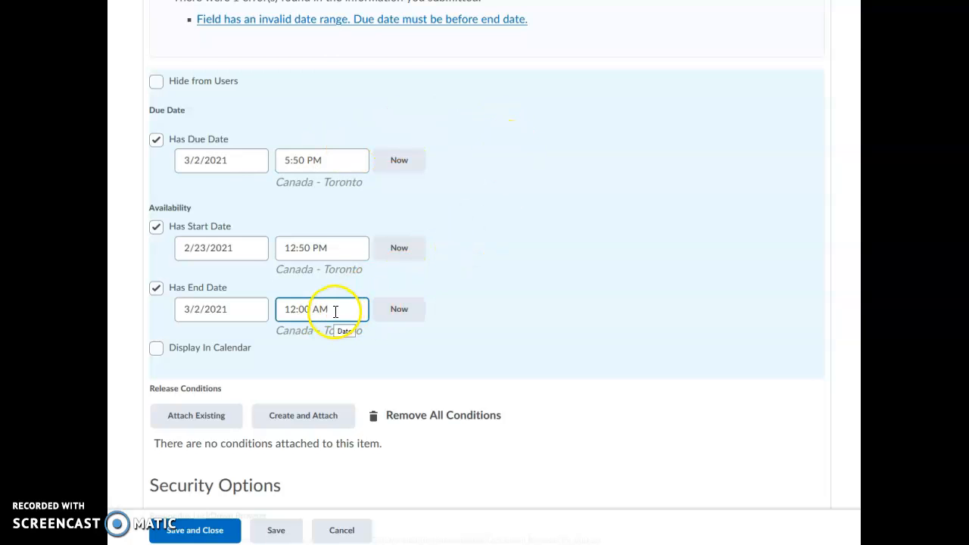
{"action": "left_click", "coordinate": [336, 310]}
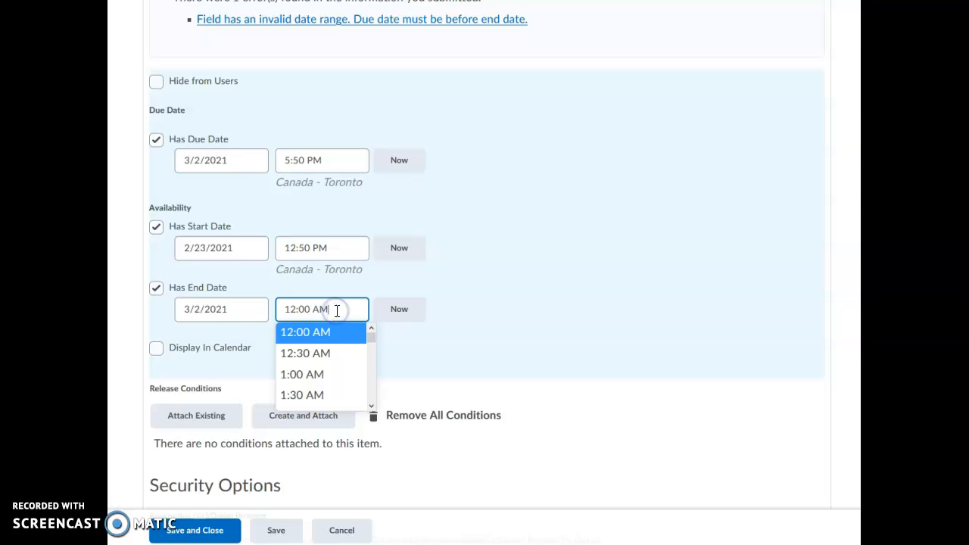
{"action": "scroll", "coordinate": [321, 353], "scroll_direction": "down", "scroll_amount": 5}
{"action": "scroll", "coordinate": [324, 356], "scroll_direction": "down", "scroll_amount": 5}
{"action": "scroll", "coordinate": [327, 353], "scroll_direction": "down", "scroll_amount": 2}
{"action": "left_click", "coordinate": [312, 399]}
Set the due time to 11:30 PM and have the quiz displayed in the calendar.
{"action": "left_click", "coordinate": [343, 160]}
{"action": "scroll", "coordinate": [328, 222], "scroll_direction": "down", "scroll_amount": 3}
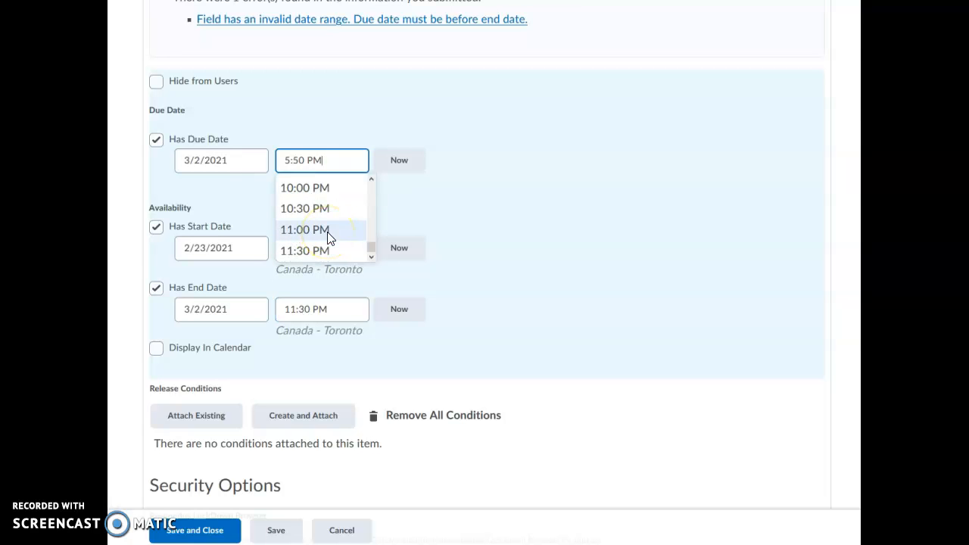
{"action": "left_click", "coordinate": [322, 252]}
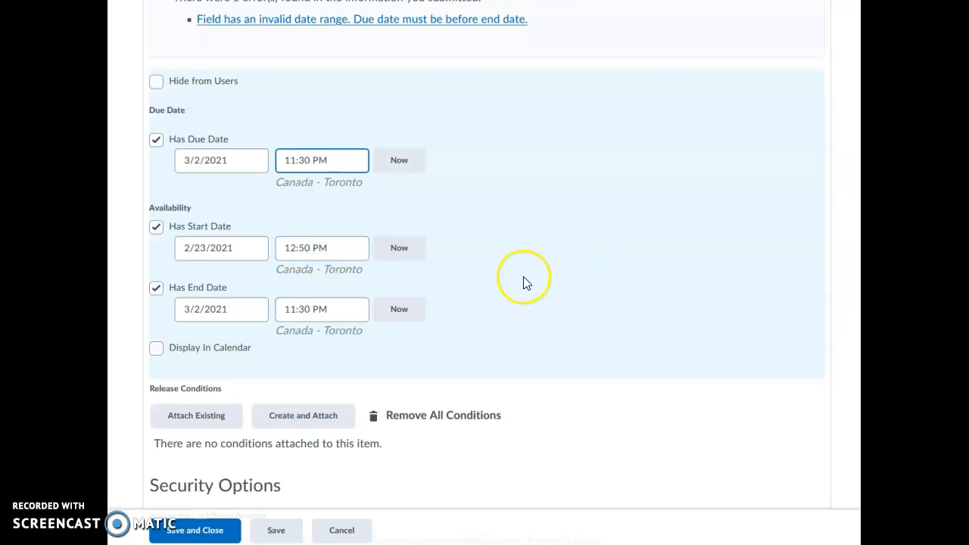
{"action": "scroll", "coordinate": [527, 283], "scroll_direction": "down", "scroll_amount": 3}
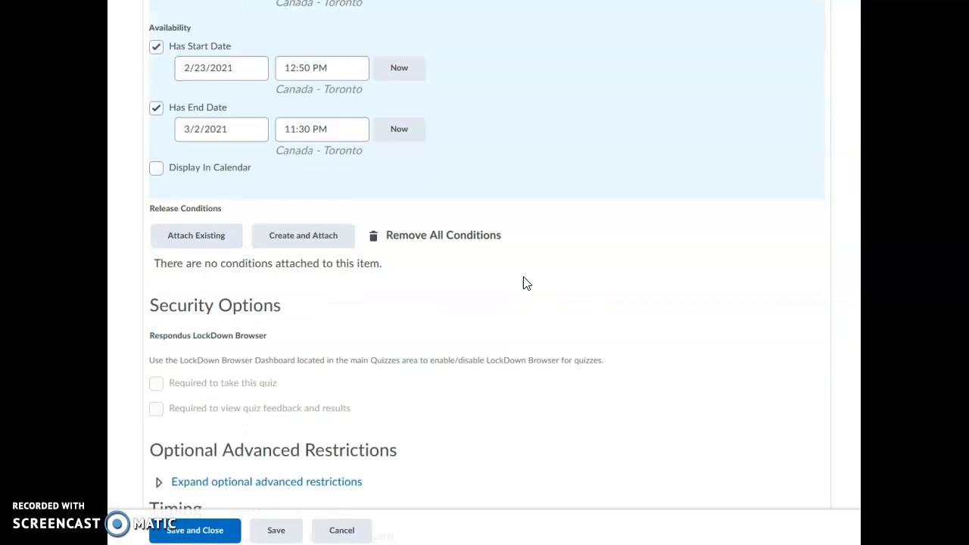
{"action": "left_click", "coordinate": [156, 170]}
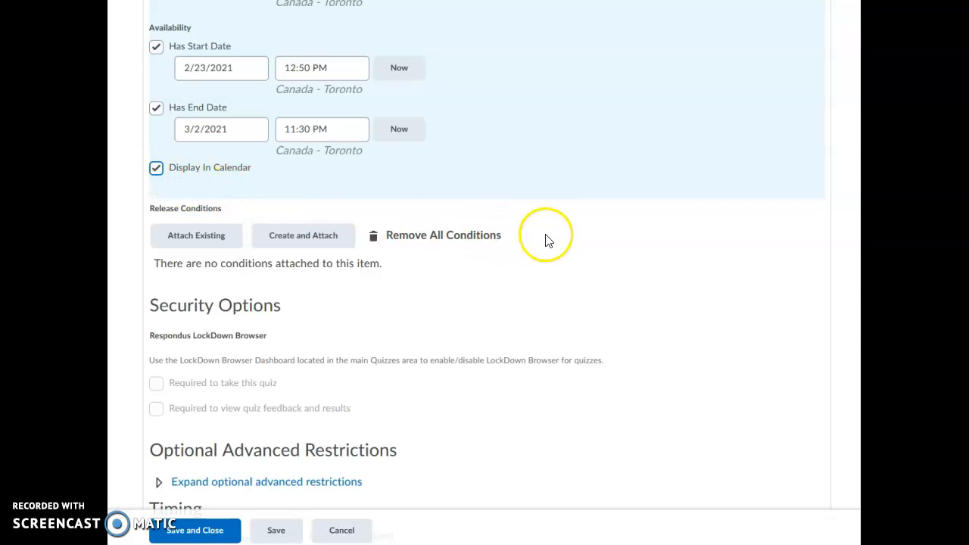
Switch the quiz timing to an enforced time limit with a grace period of 1 minute.
{"action": "scroll", "coordinate": [573, 240], "scroll_direction": "down", "scroll_amount": 1}
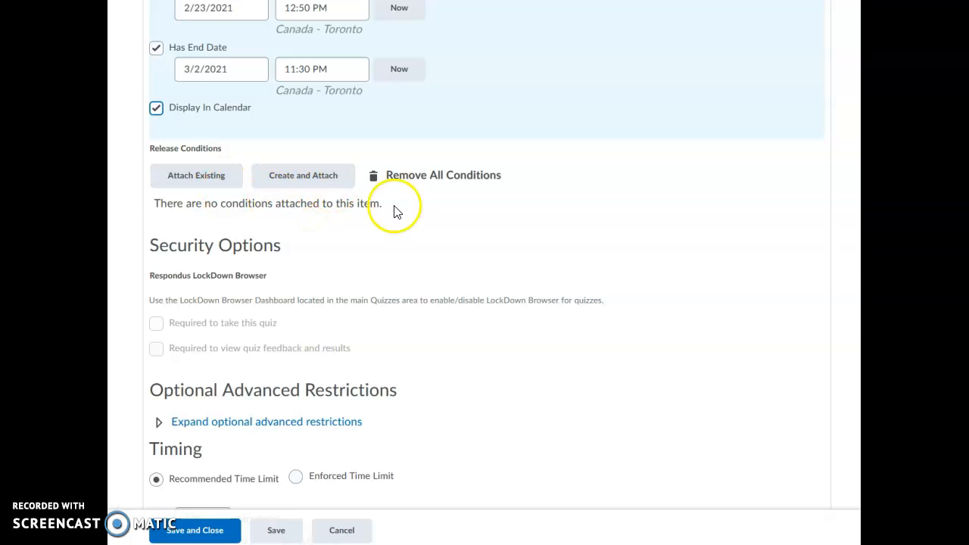
{"action": "scroll", "coordinate": [426, 216], "scroll_direction": "down", "scroll_amount": 2}
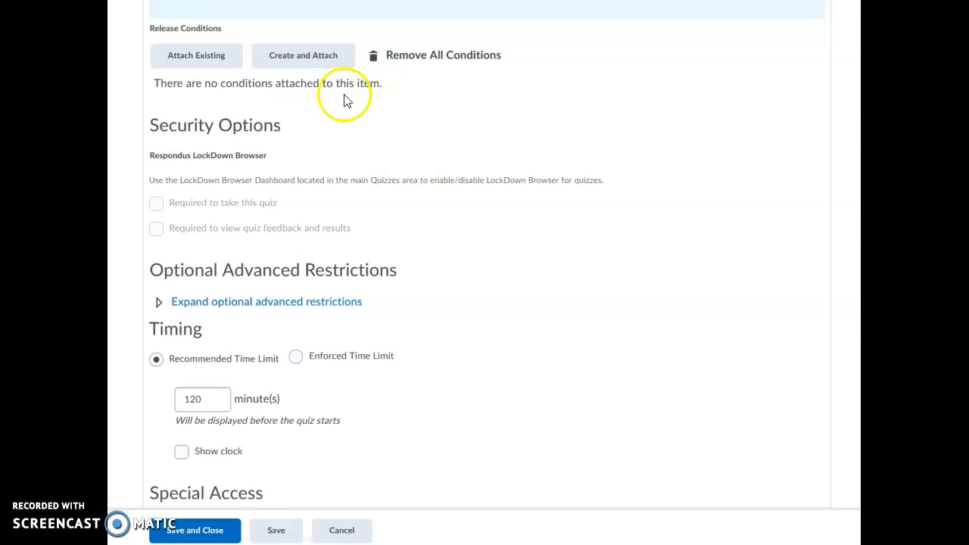
{"action": "scroll", "coordinate": [266, 184], "scroll_direction": "down", "scroll_amount": 1}
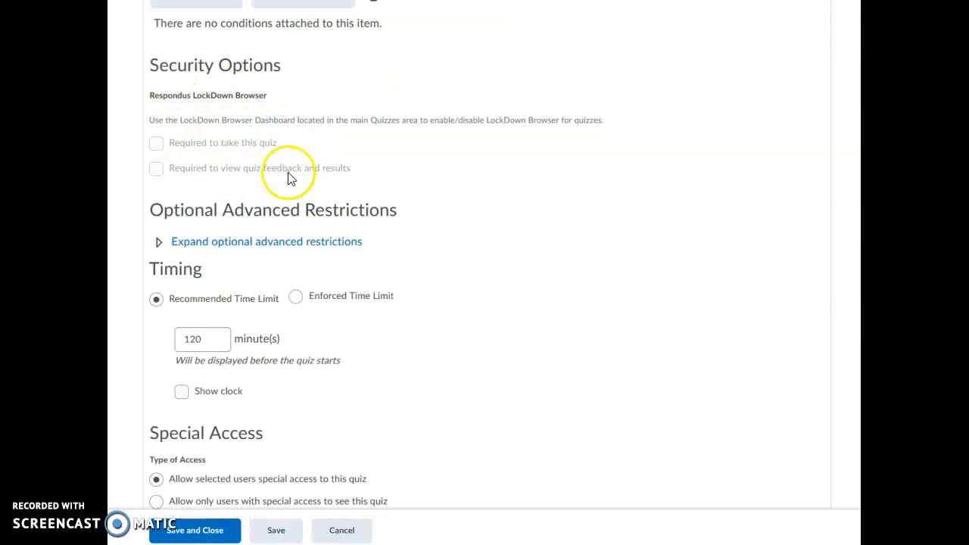
{"action": "scroll", "coordinate": [557, 236], "scroll_direction": "down", "scroll_amount": 2}
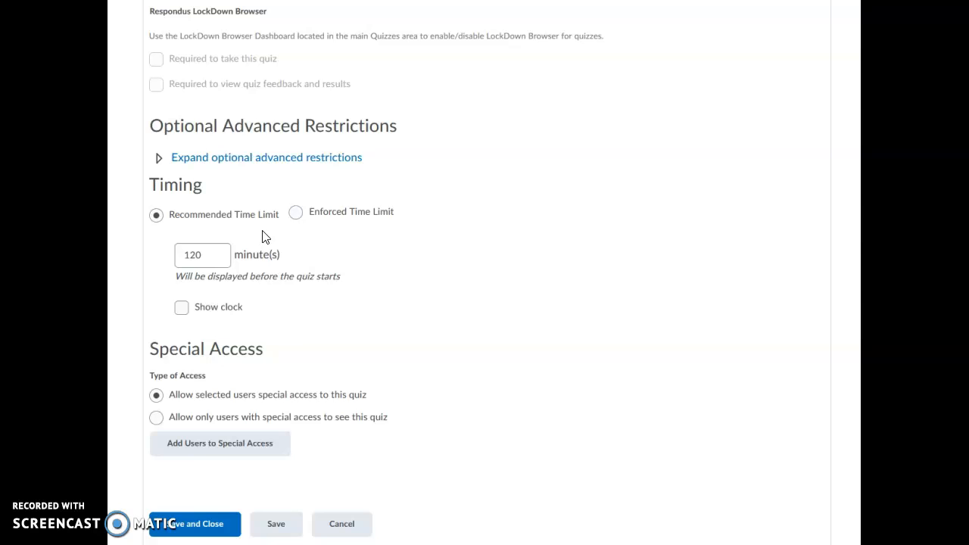
{"action": "left_click", "coordinate": [295, 215]}
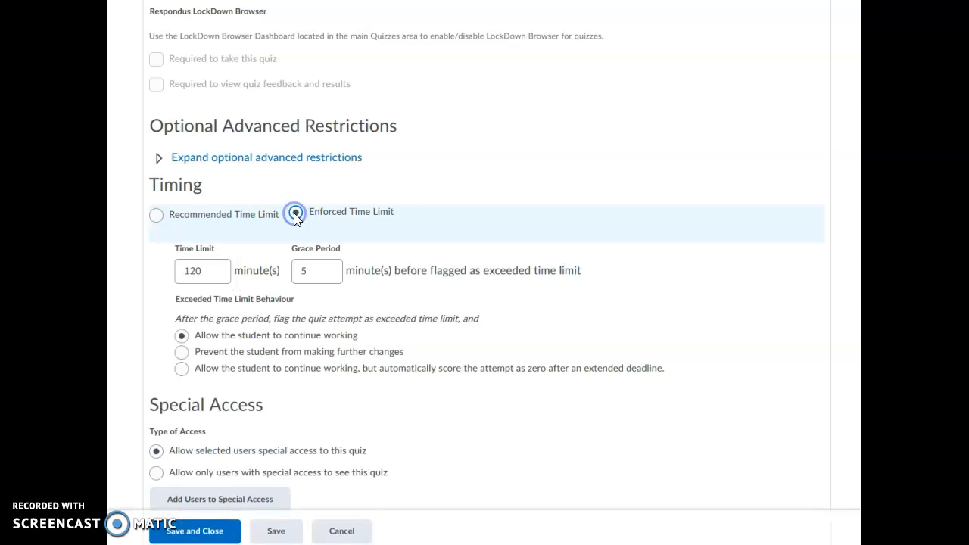
{"action": "scroll", "coordinate": [443, 216], "scroll_direction": "down", "scroll_amount": 1}
{"action": "left_click", "coordinate": [325, 216]}
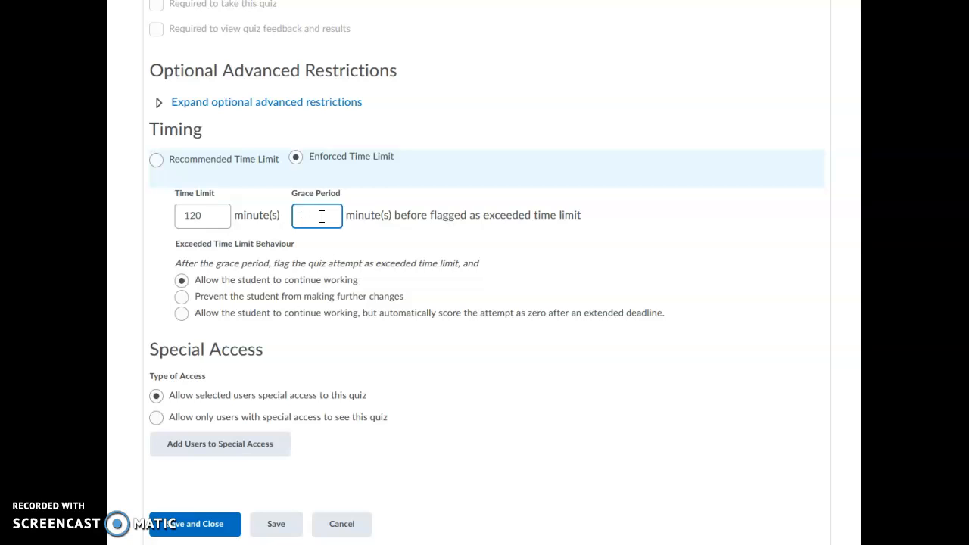
{"action": "type", "text": "1"}
{"action": "left_click", "coordinate": [311, 335]}
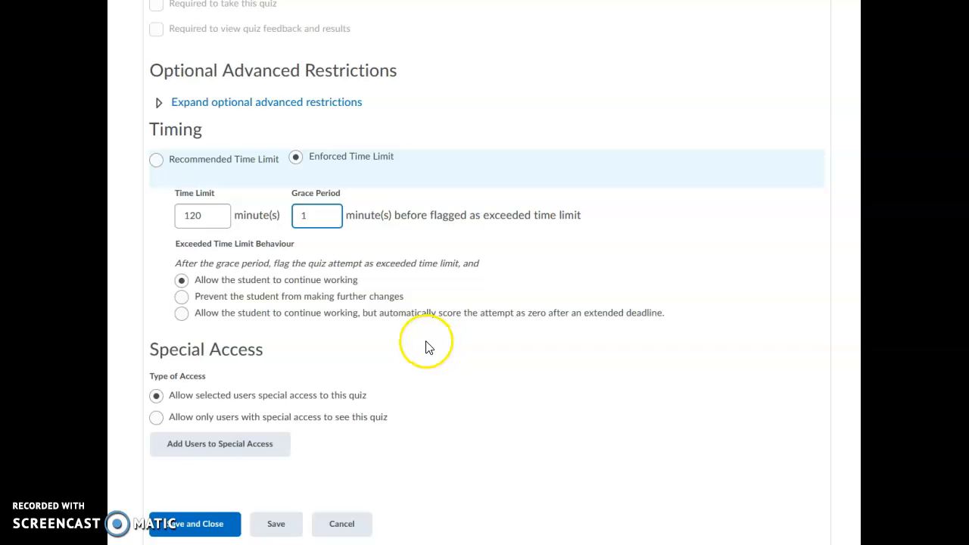
Open the form for adding users to the quiz's special access and review its date, timing, attempts and user options.
{"action": "left_click", "coordinate": [241, 453]}
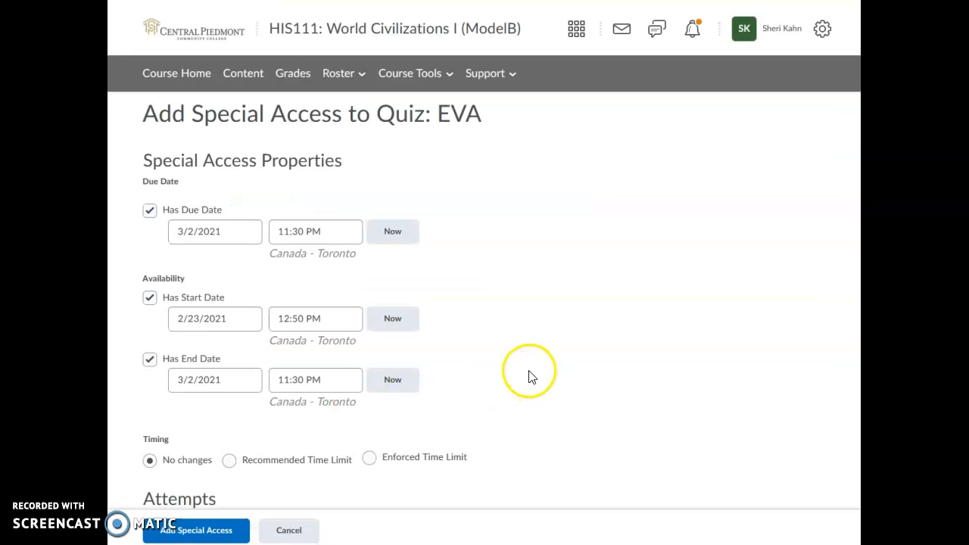
{"action": "scroll", "coordinate": [530, 377], "scroll_direction": "down", "scroll_amount": 2}
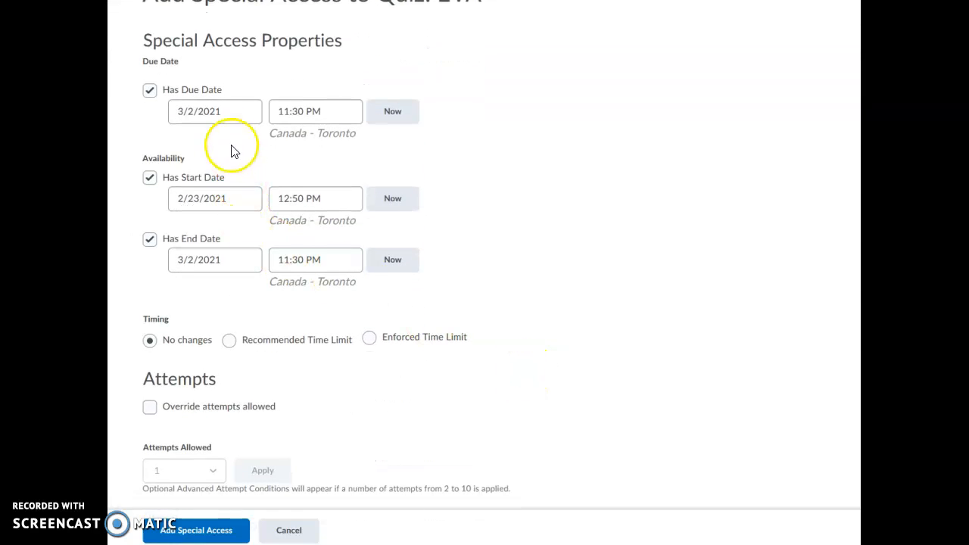
{"action": "scroll", "coordinate": [405, 337], "scroll_direction": "down", "scroll_amount": 2}
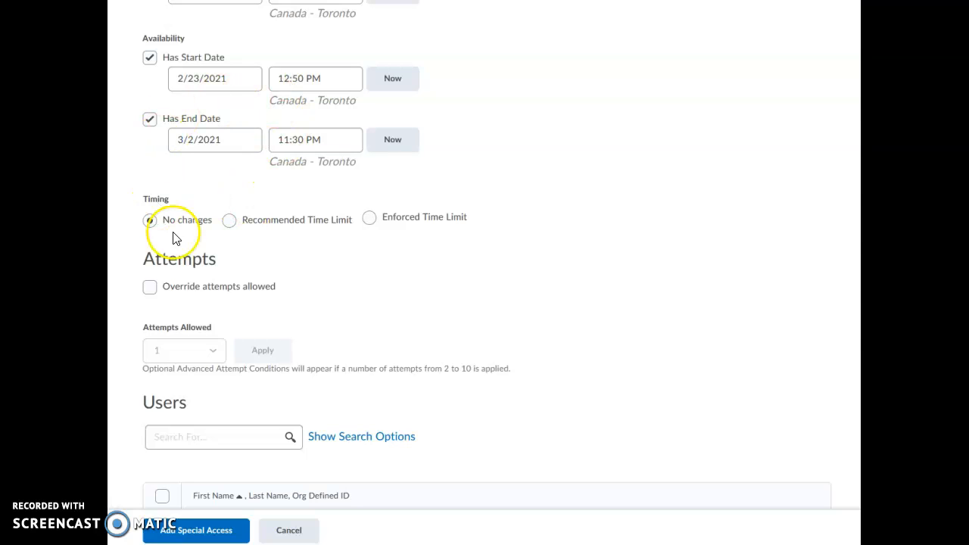
{"action": "scroll", "coordinate": [236, 246], "scroll_direction": "down", "scroll_amount": 1}
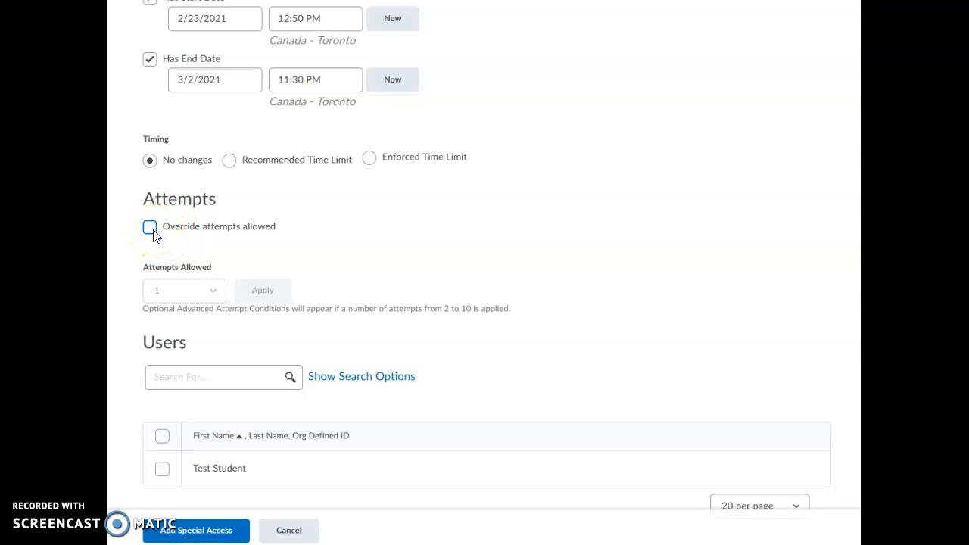
{"action": "scroll", "coordinate": [381, 264], "scroll_direction": "down", "scroll_amount": 1}
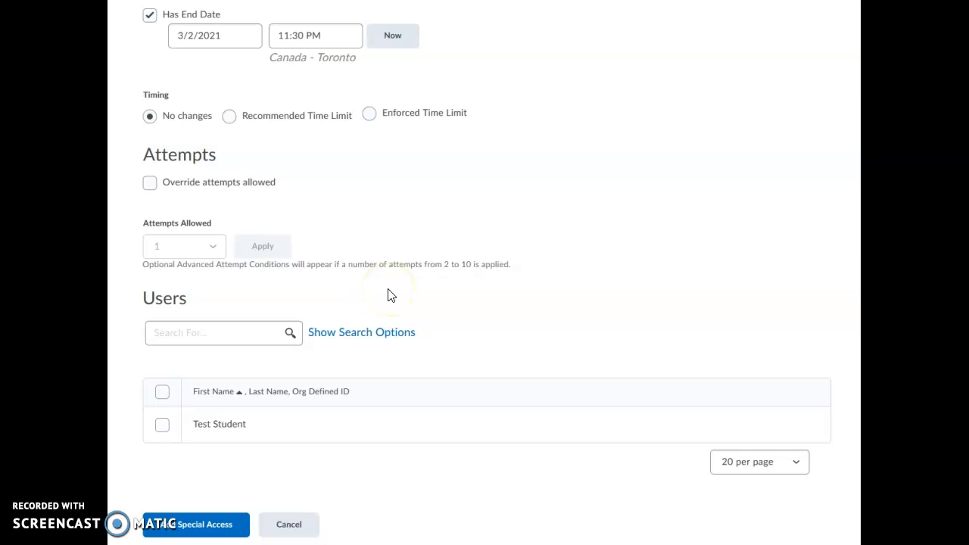
{"action": "scroll", "coordinate": [389, 295], "scroll_direction": "up", "scroll_amount": 5}
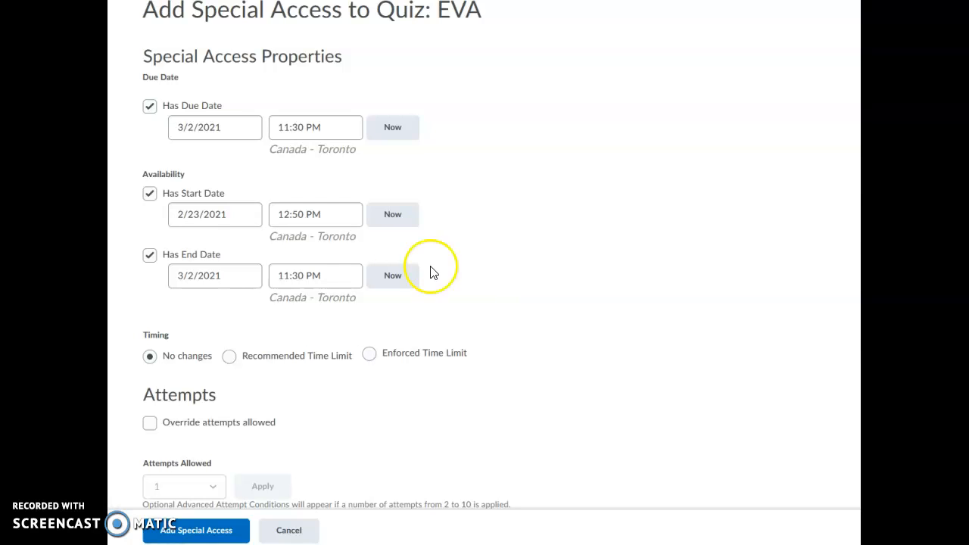
{"action": "scroll", "coordinate": [430, 348], "scroll_direction": "down", "scroll_amount": 3}
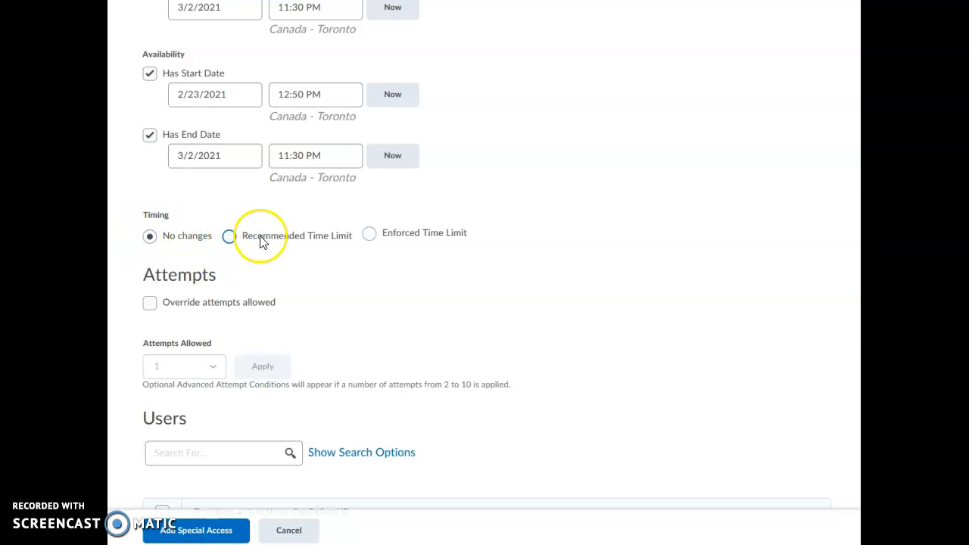
{"action": "left_click", "coordinate": [229, 237]}
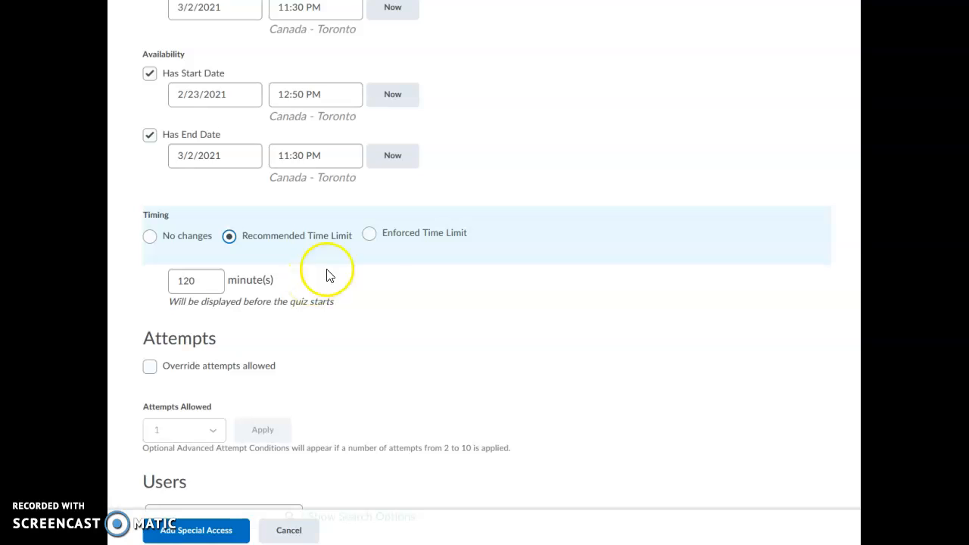
{"action": "left_click", "coordinate": [369, 235]}
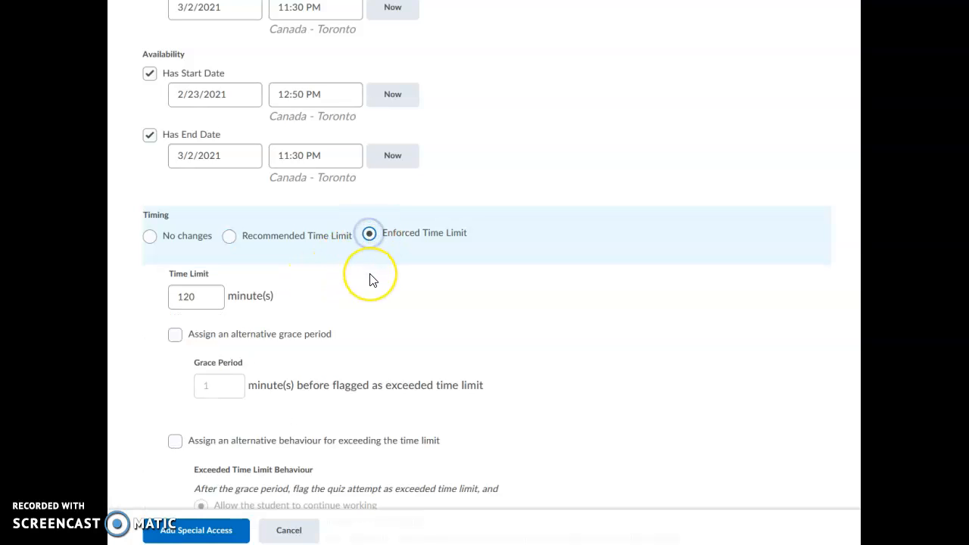
{"action": "scroll", "coordinate": [371, 280], "scroll_direction": "down", "scroll_amount": 1}
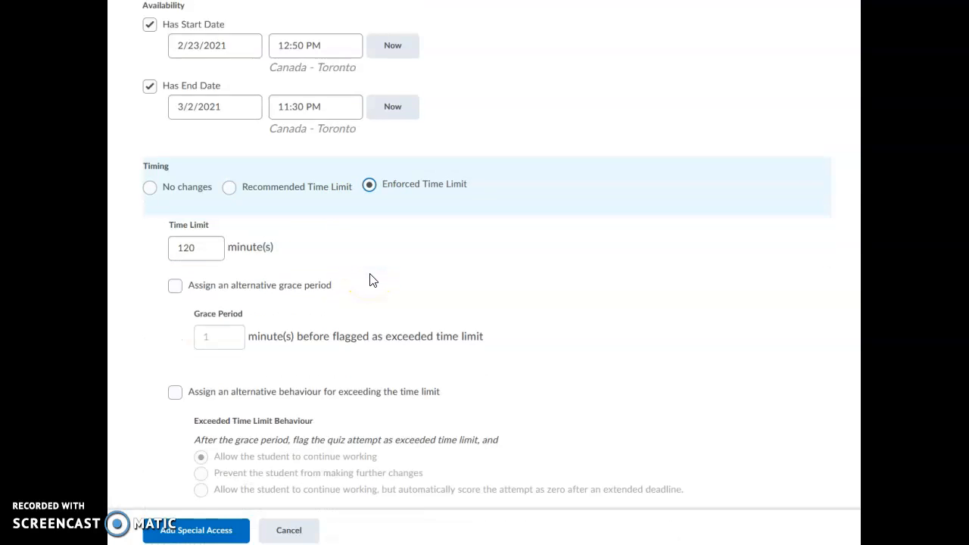
{"action": "left_click", "coordinate": [152, 179]}
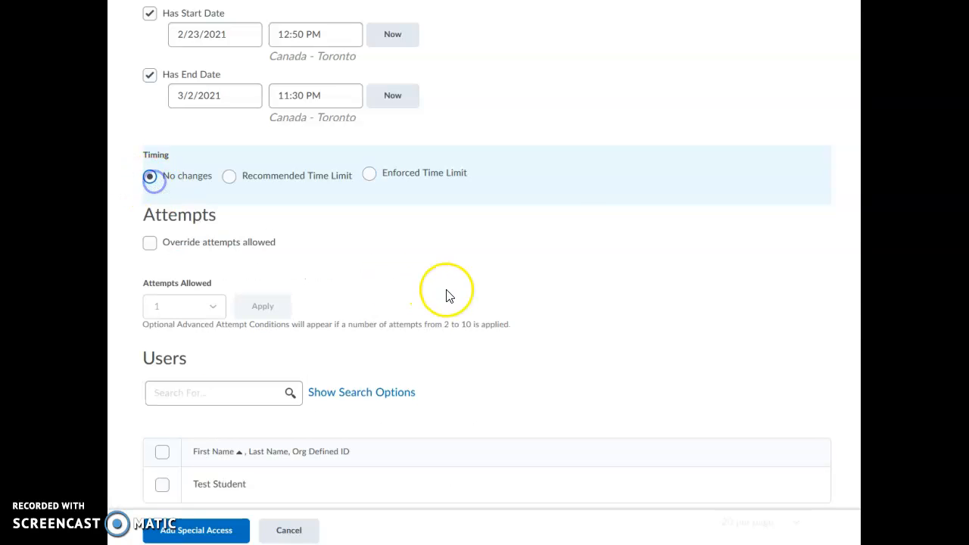
Grant Test Student special access to the quiz with the listed dates and no timing changes.
{"action": "scroll", "coordinate": [459, 292], "scroll_direction": "down", "scroll_amount": 1}
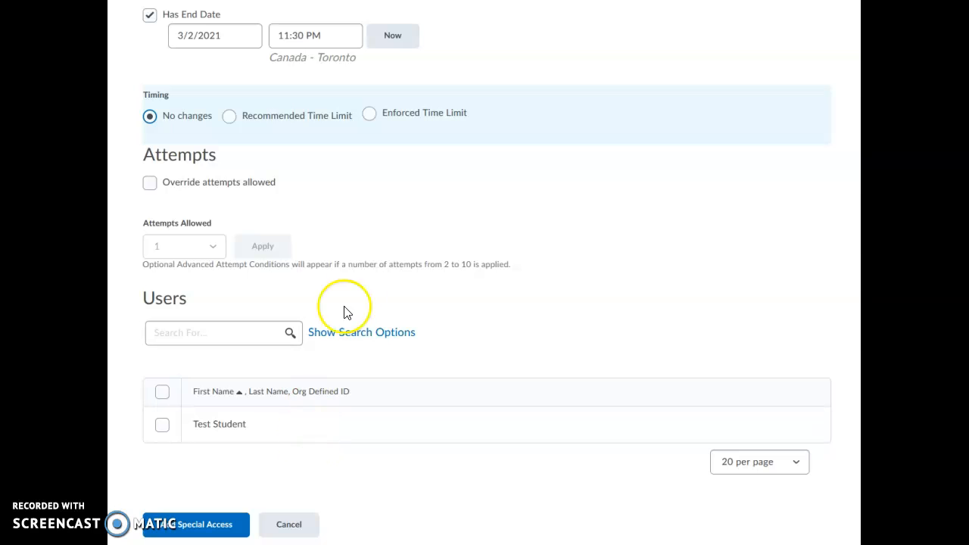
{"action": "scroll", "coordinate": [371, 248], "scroll_direction": "up", "scroll_amount": 3}
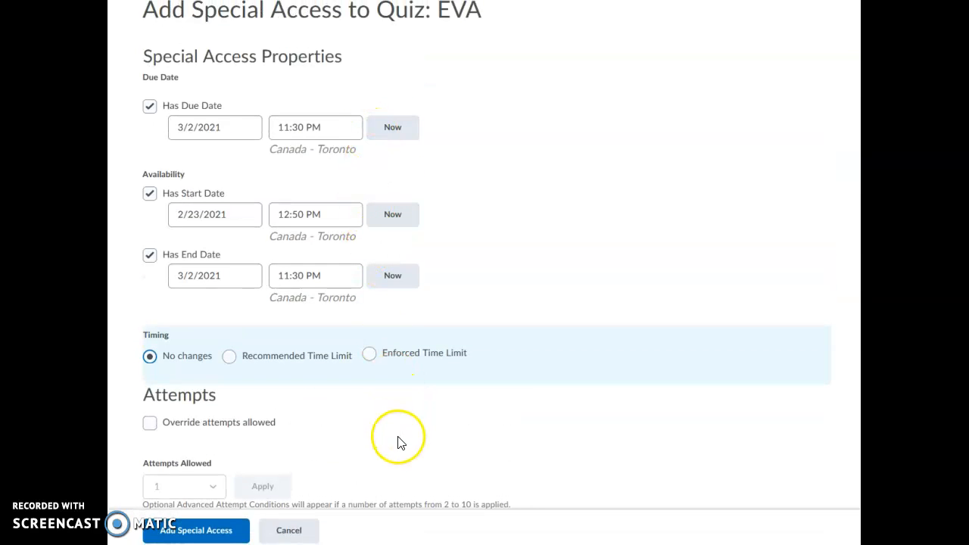
{"action": "scroll", "coordinate": [402, 443], "scroll_direction": "down", "scroll_amount": 3}
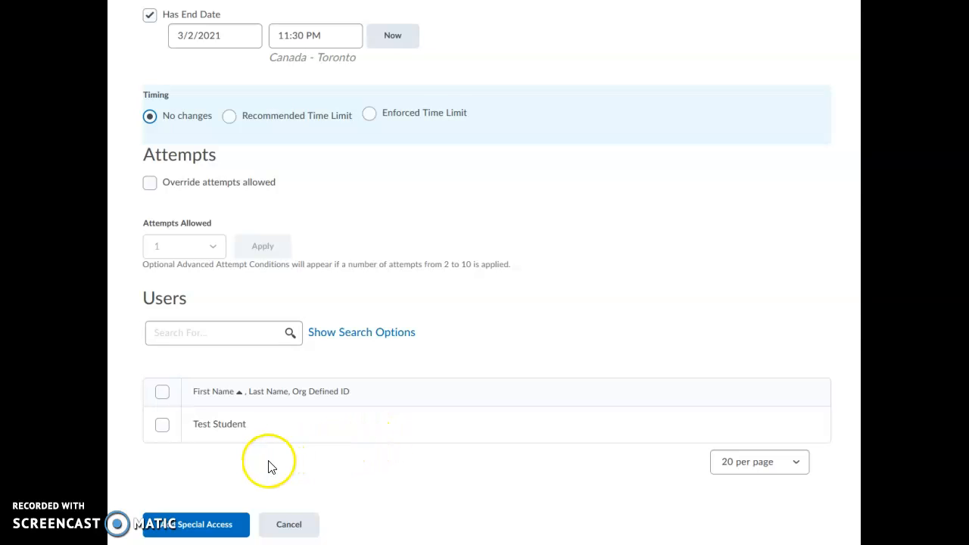
{"action": "left_click", "coordinate": [162, 427]}
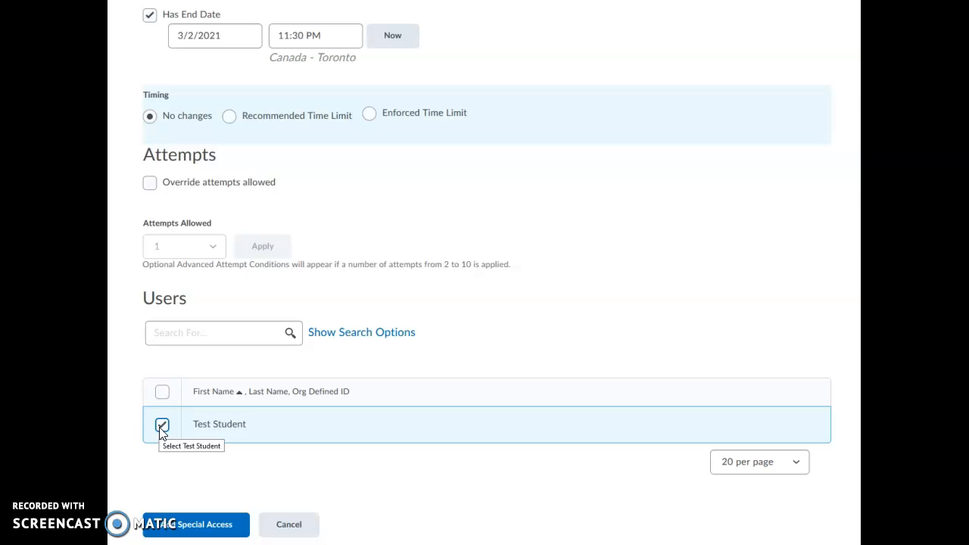
{"action": "left_click", "coordinate": [213, 532]}
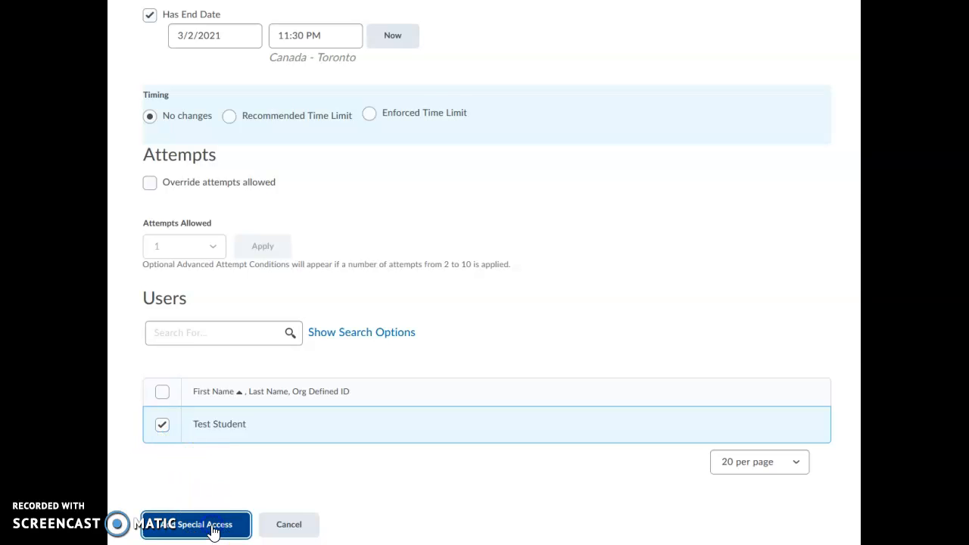
{"action": "scroll", "coordinate": [449, 428], "scroll_direction": "down", "scroll_amount": 10}
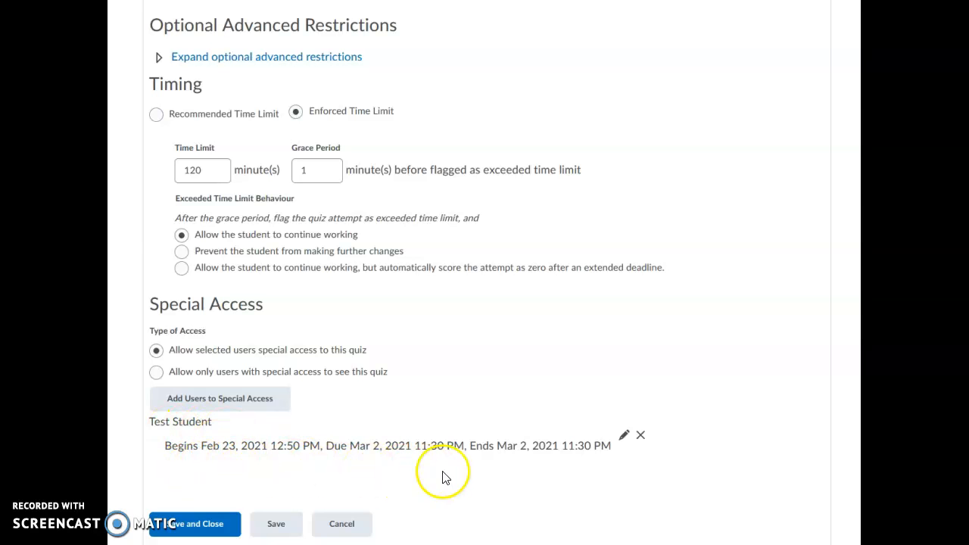
Open the assessment settings of the EVA quiz.
{"action": "scroll", "coordinate": [508, 463], "scroll_direction": "up", "scroll_amount": 10}
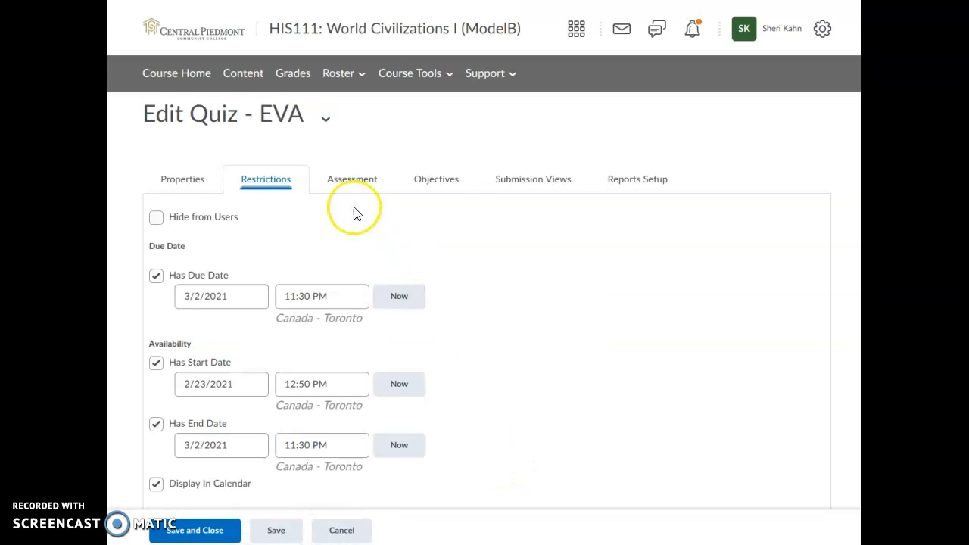
{"action": "left_click", "coordinate": [350, 180]}
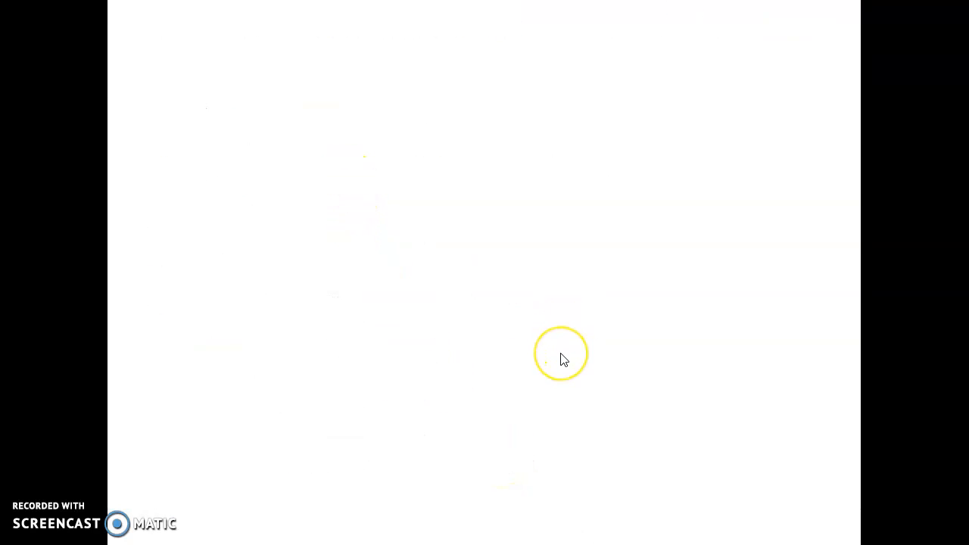
{"action": "scroll", "coordinate": [565, 360], "scroll_direction": "down", "scroll_amount": 2}
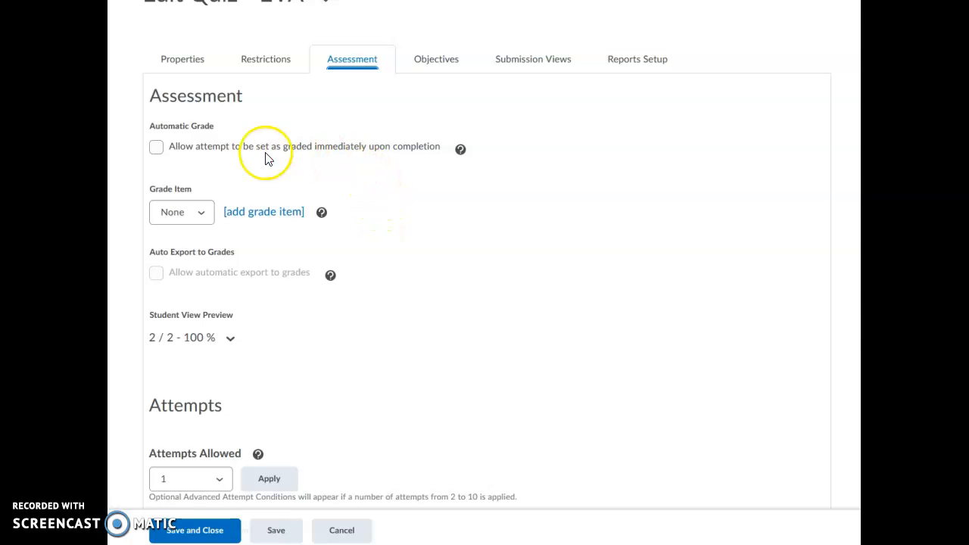
{"action": "left_click", "coordinate": [156, 148]}
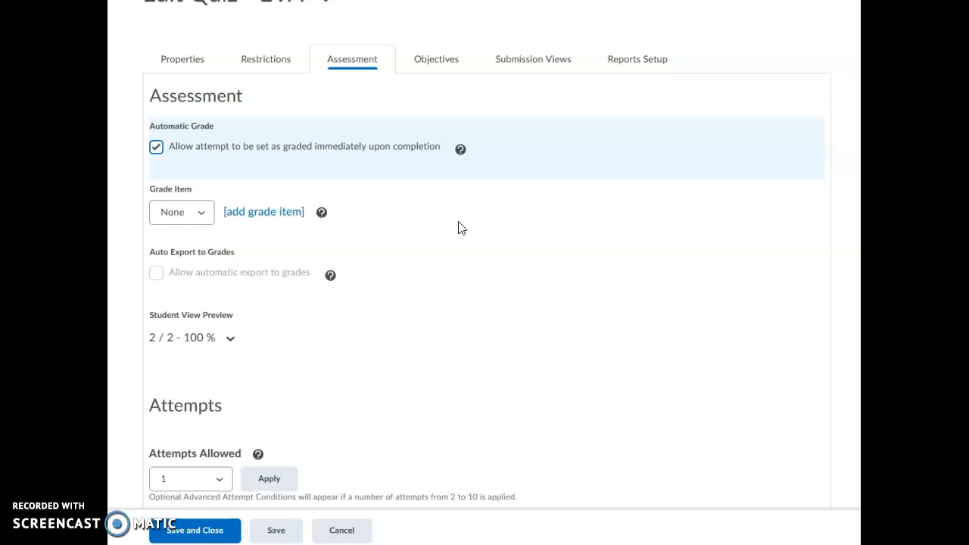
{"action": "scroll", "coordinate": [460, 227], "scroll_direction": "down", "scroll_amount": 1}
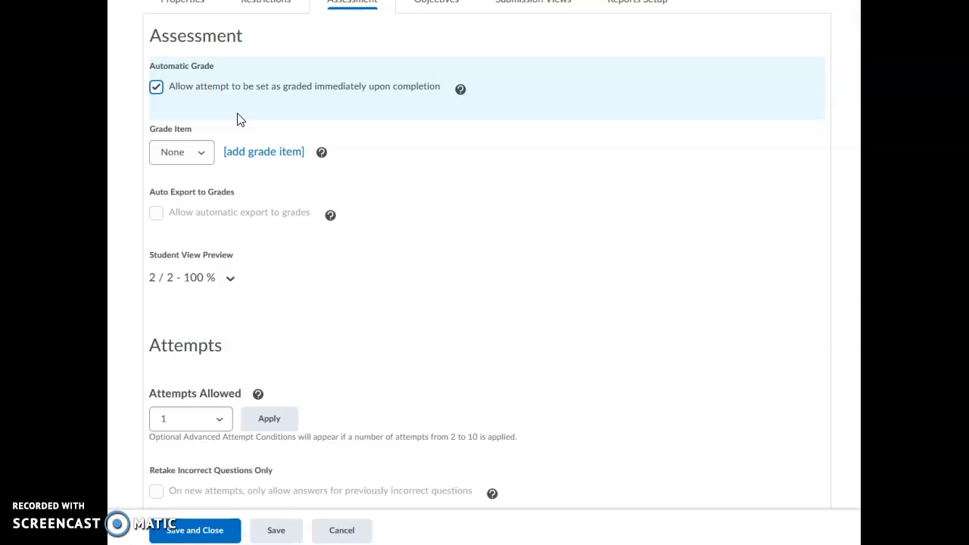
{"action": "left_click", "coordinate": [156, 87]}
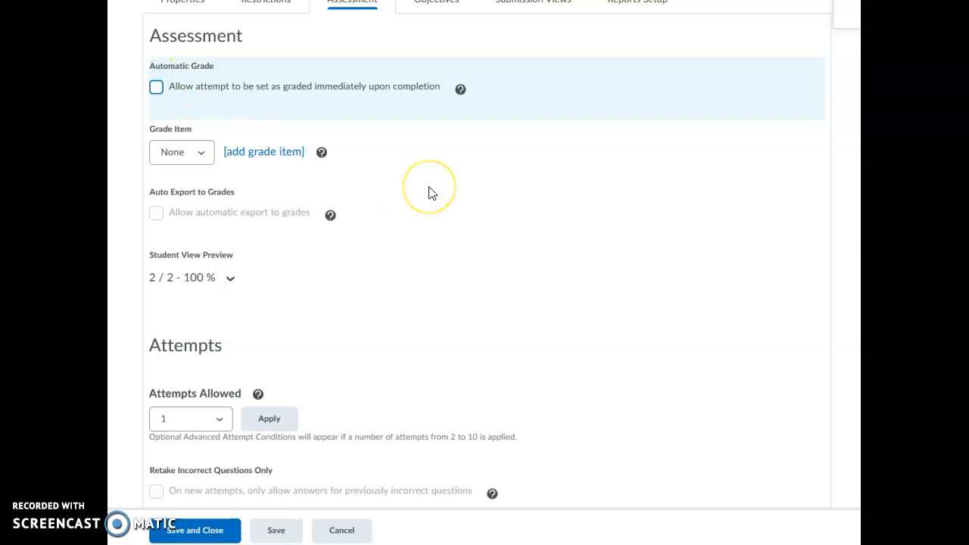
Create a numeric grade item named EVA with no category and associate it with the quiz.
{"action": "left_click", "coordinate": [265, 152]}
{"action": "left_click", "coordinate": [544, 161]}
{"action": "type", "text": "EVA"}
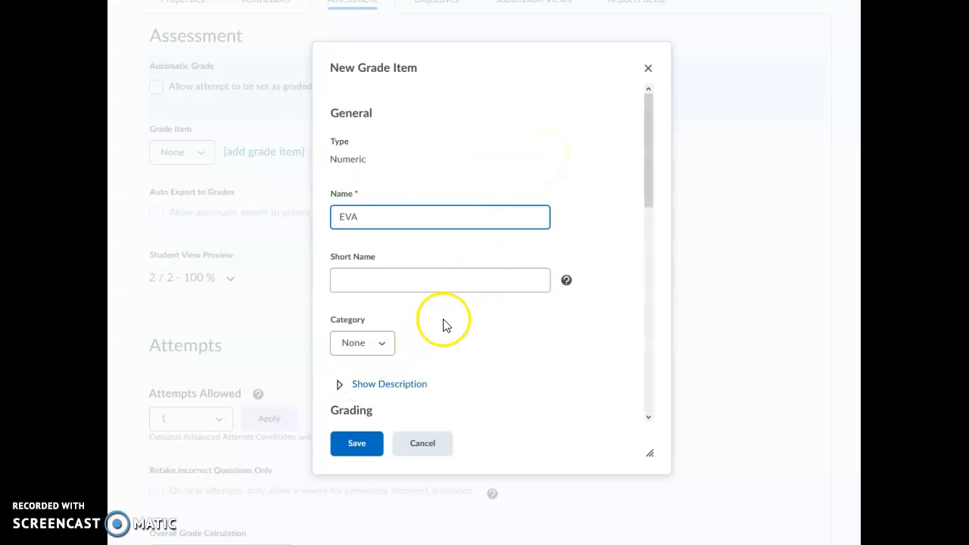
{"action": "scroll", "coordinate": [444, 325], "scroll_direction": "down", "scroll_amount": 2}
{"action": "left_click", "coordinate": [367, 294]}
{"action": "left_click", "coordinate": [367, 446]}
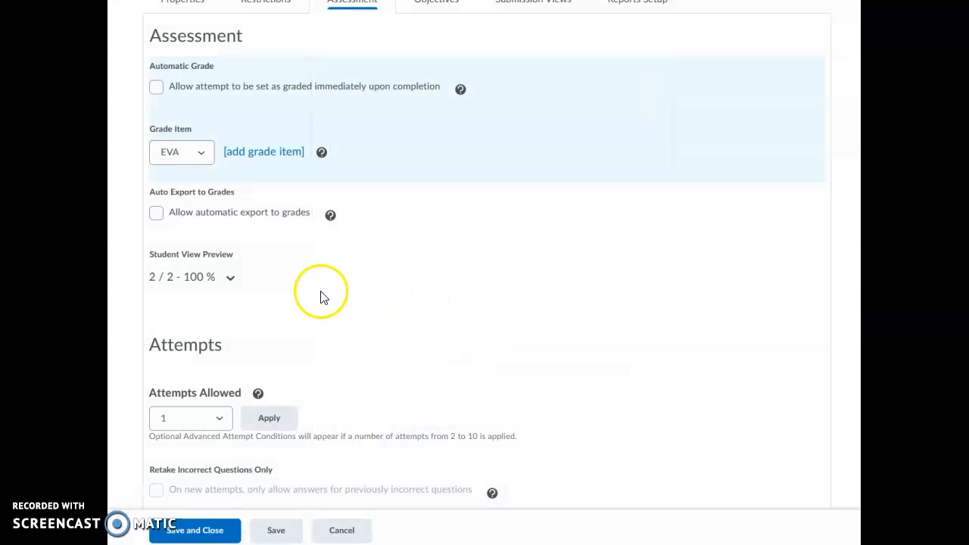
Allow automatic export to grades, keep 1 attempt allowed, and save the quiz's assessment settings.
{"action": "left_click", "coordinate": [156, 216]}
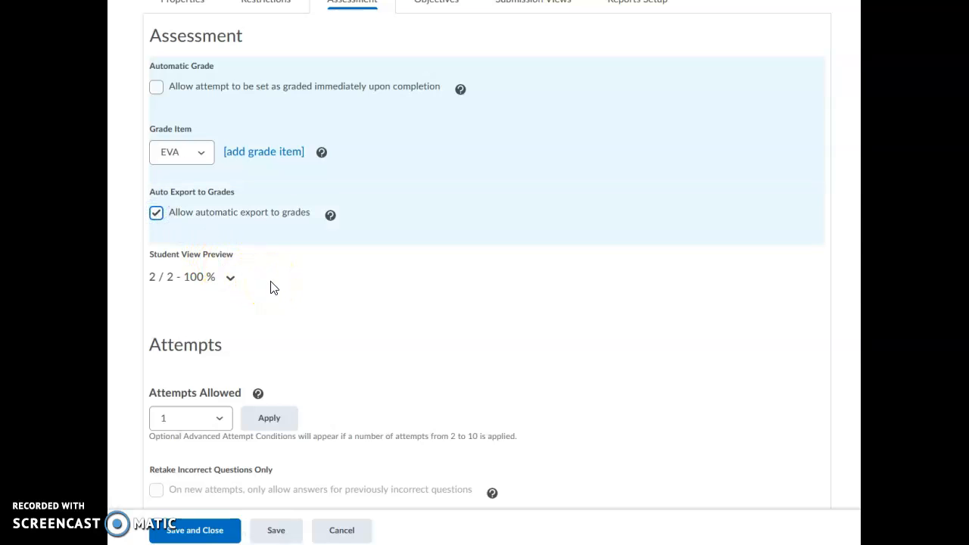
{"action": "left_click", "coordinate": [325, 281]}
{"action": "scroll", "coordinate": [327, 284], "scroll_direction": "down", "scroll_amount": 1}
{"action": "scroll", "coordinate": [328, 284], "scroll_direction": "down", "scroll_amount": 1}
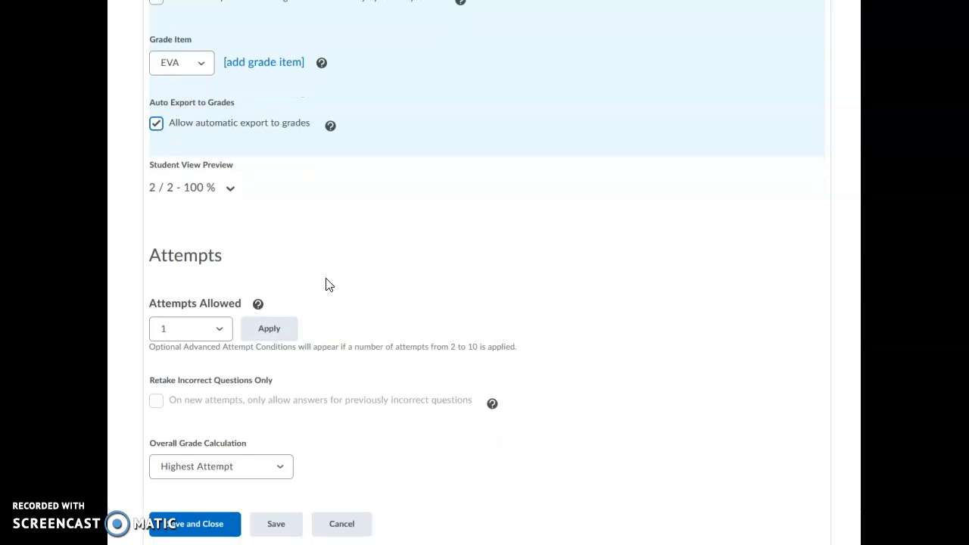
{"action": "left_click", "coordinate": [212, 328]}
{"action": "left_click", "coordinate": [272, 530]}
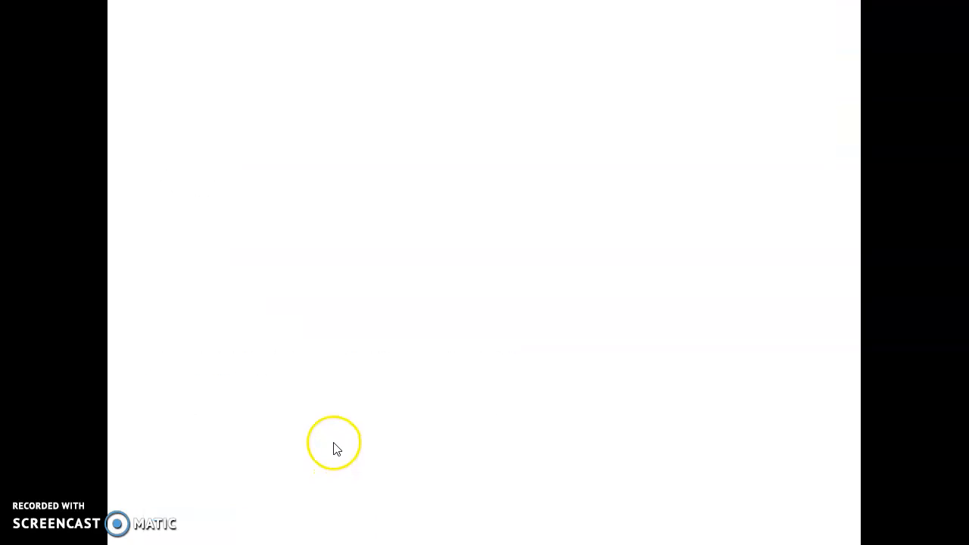
Set the quiz's default submission view to show the questions answered incorrectly, and save the view.
{"action": "left_click", "coordinate": [447, 183]}
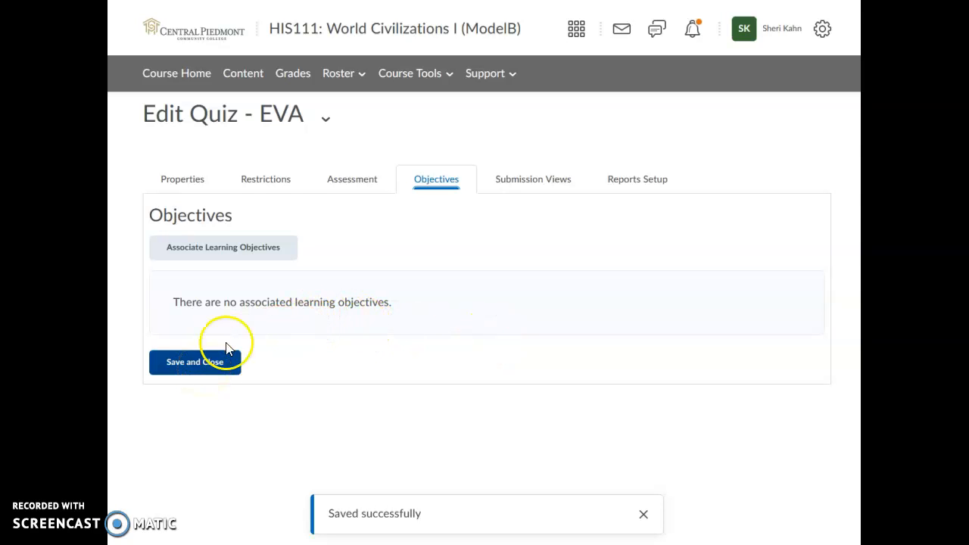
{"action": "left_click", "coordinate": [528, 179]}
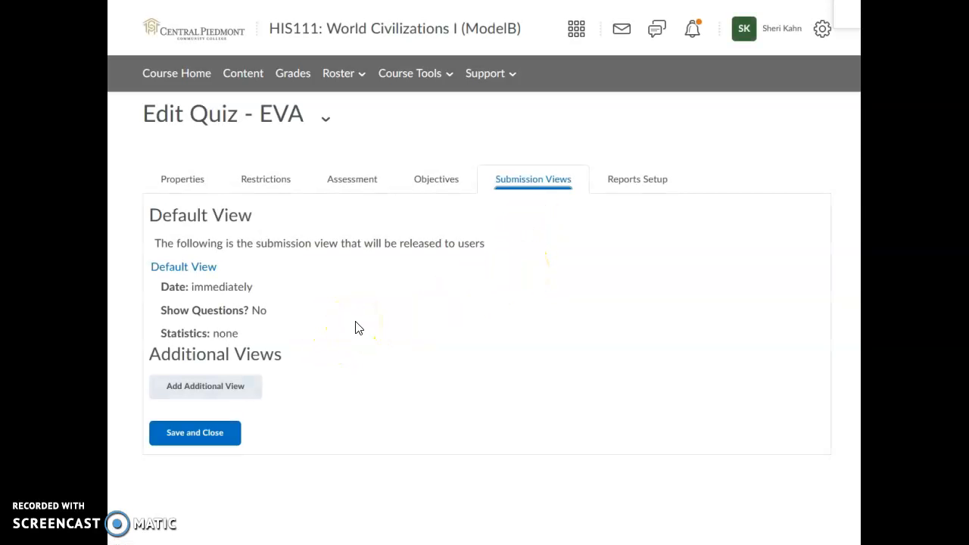
{"action": "left_click", "coordinate": [200, 274]}
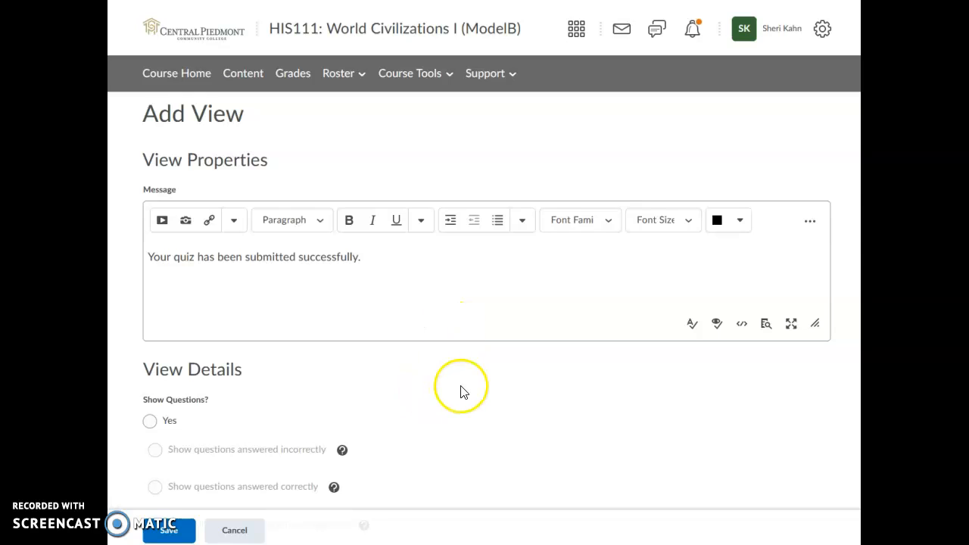
{"action": "scroll", "coordinate": [462, 392], "scroll_direction": "down", "scroll_amount": 1}
{"action": "scroll", "coordinate": [463, 392], "scroll_direction": "down", "scroll_amount": 3}
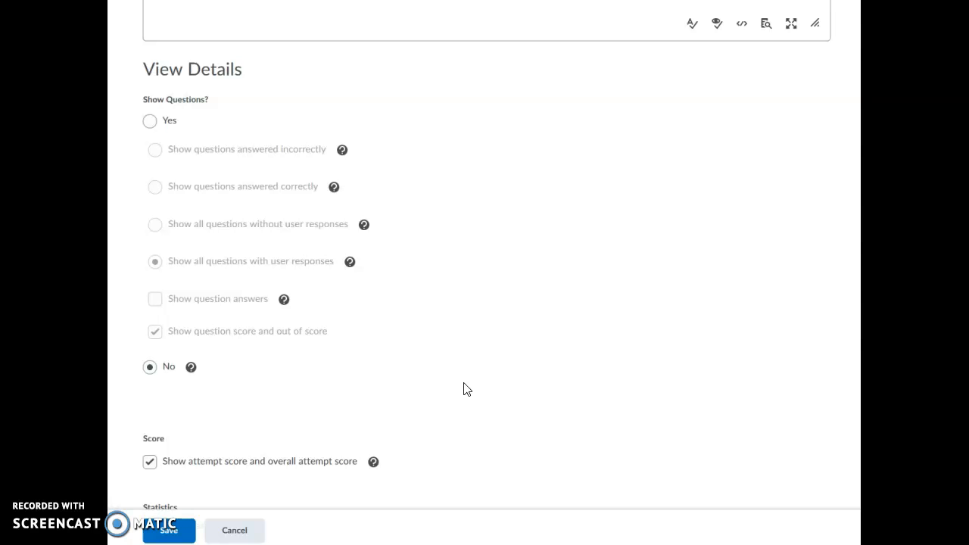
{"action": "left_click", "coordinate": [149, 122]}
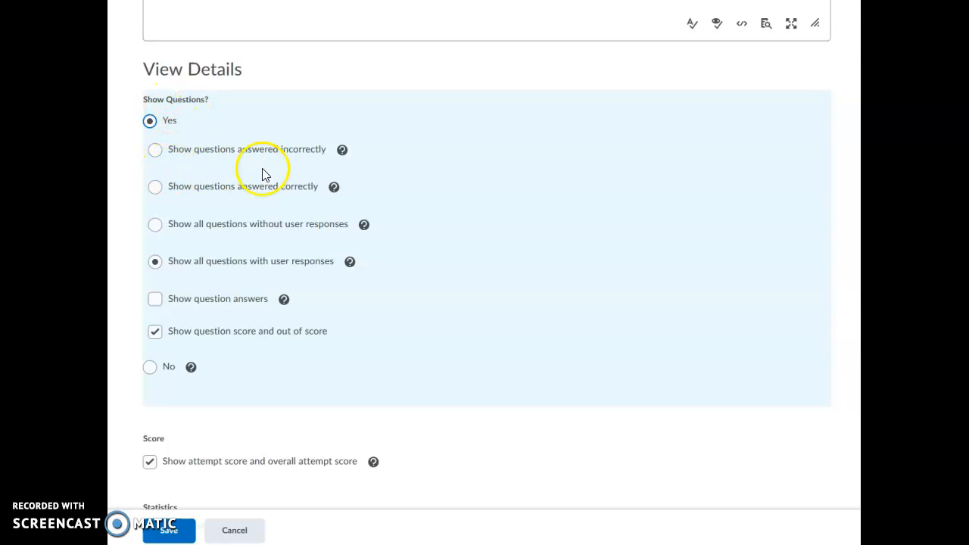
{"action": "left_click", "coordinate": [155, 149]}
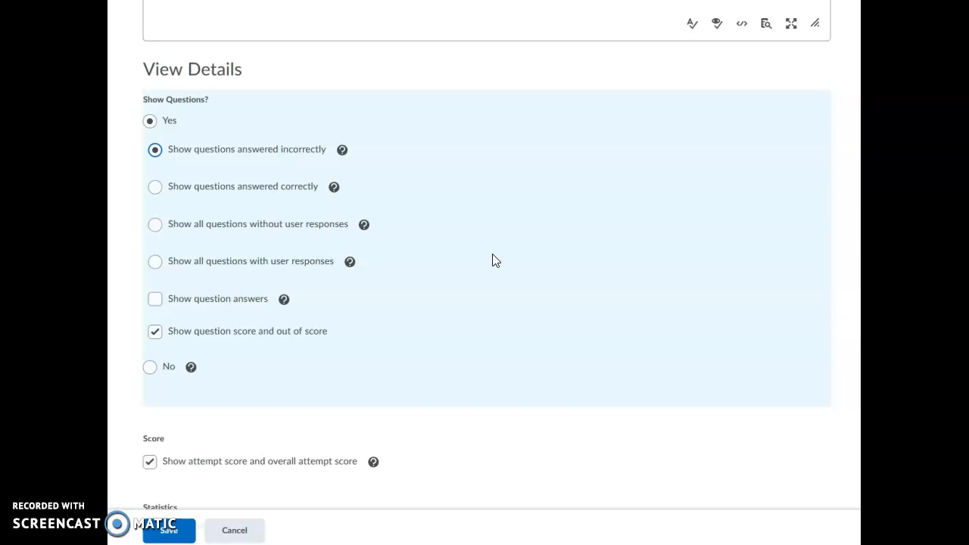
{"action": "scroll", "coordinate": [492, 261], "scroll_direction": "down", "scroll_amount": 2}
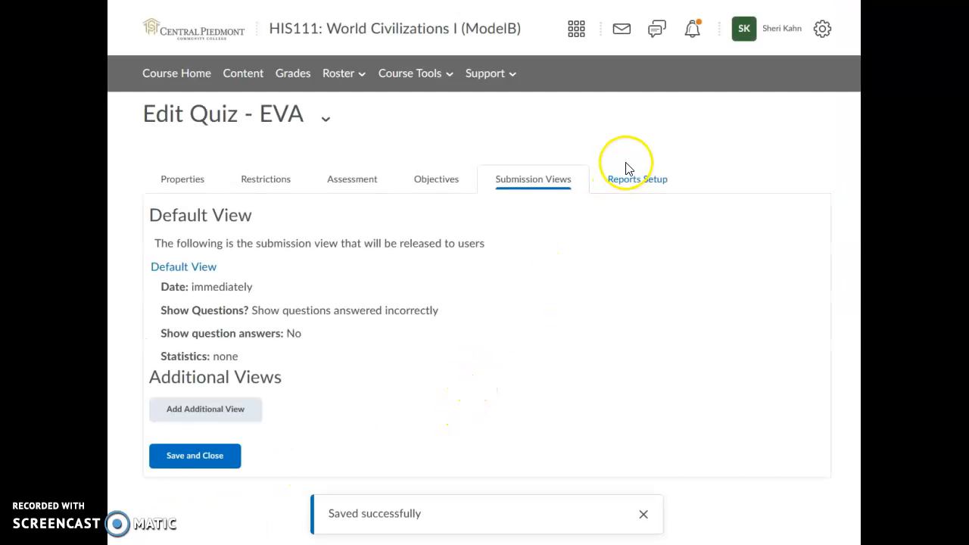
Add a new report named EVA in the EVA quiz's reports setup.
{"action": "left_click", "coordinate": [634, 181]}
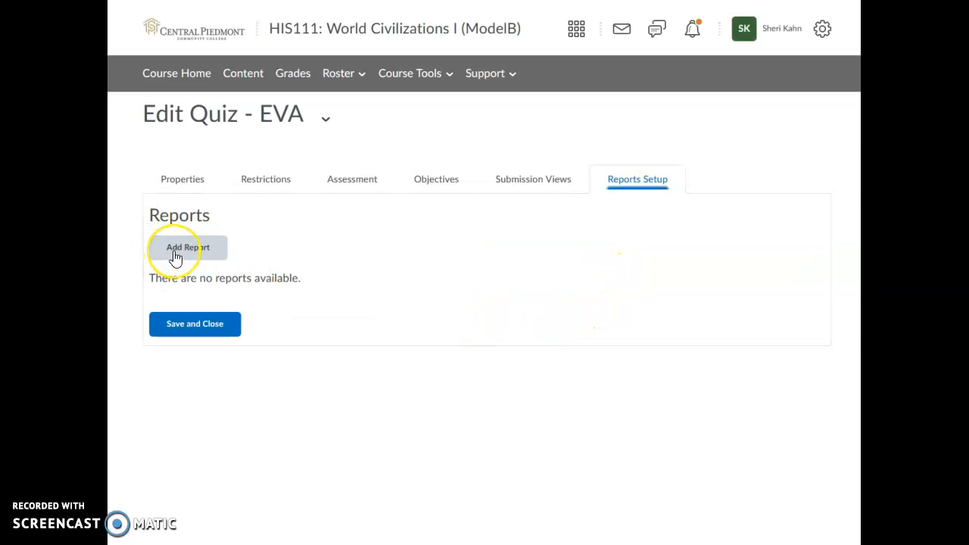
{"action": "left_click", "coordinate": [175, 257]}
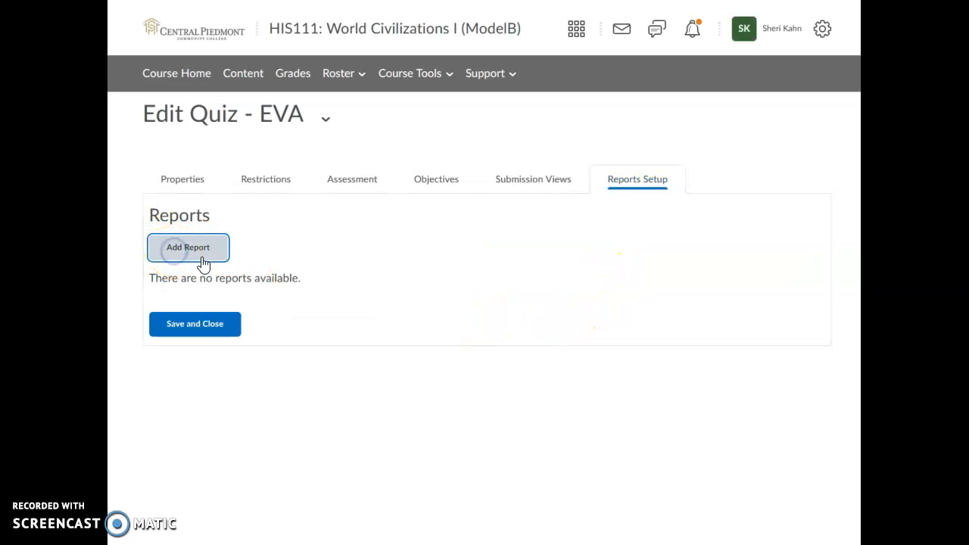
{"action": "left_click", "coordinate": [349, 183]}
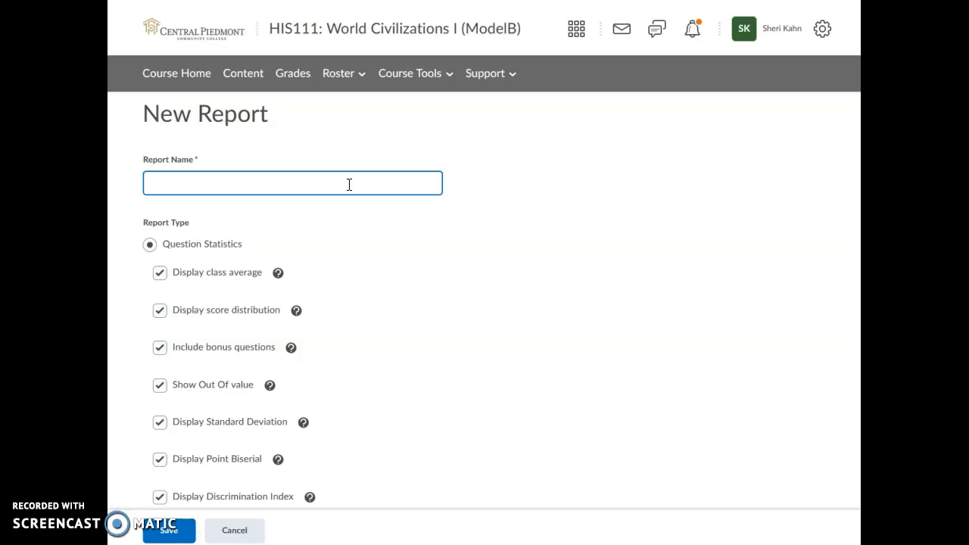
{"action": "left_click", "coordinate": [350, 184]}
{"action": "left_click", "coordinate": [391, 266]}
Set the report type to Question Details, displaying difficulty for each question and standard deviation.
{"action": "scroll", "coordinate": [392, 269], "scroll_direction": "down", "scroll_amount": 2}
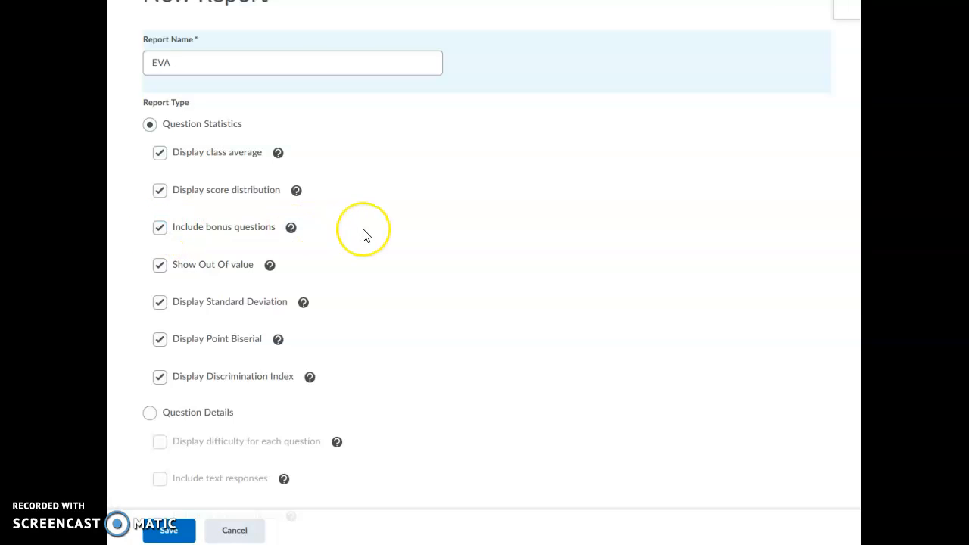
{"action": "scroll", "coordinate": [364, 235], "scroll_direction": "down", "scroll_amount": 2}
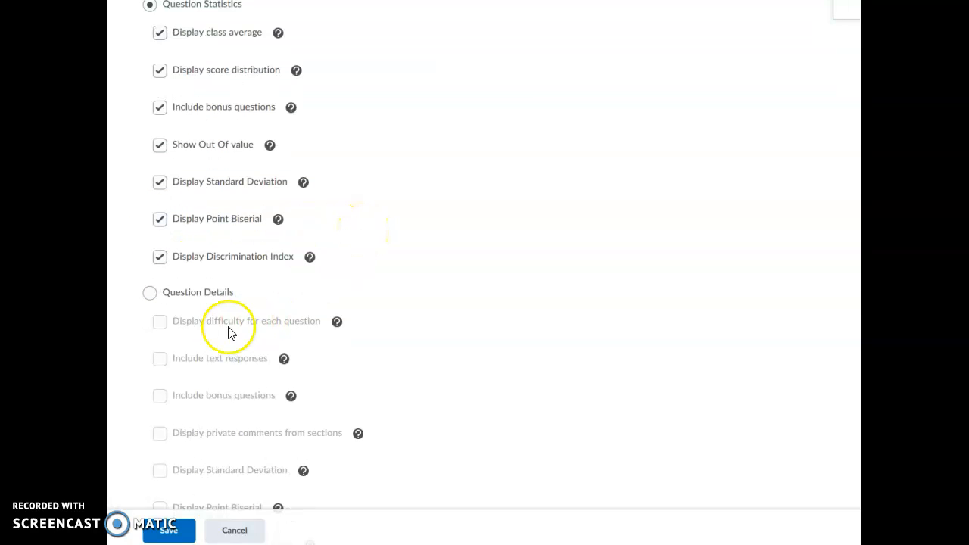
{"action": "left_click", "coordinate": [149, 294]}
{"action": "scroll", "coordinate": [458, 310], "scroll_direction": "down", "scroll_amount": 2}
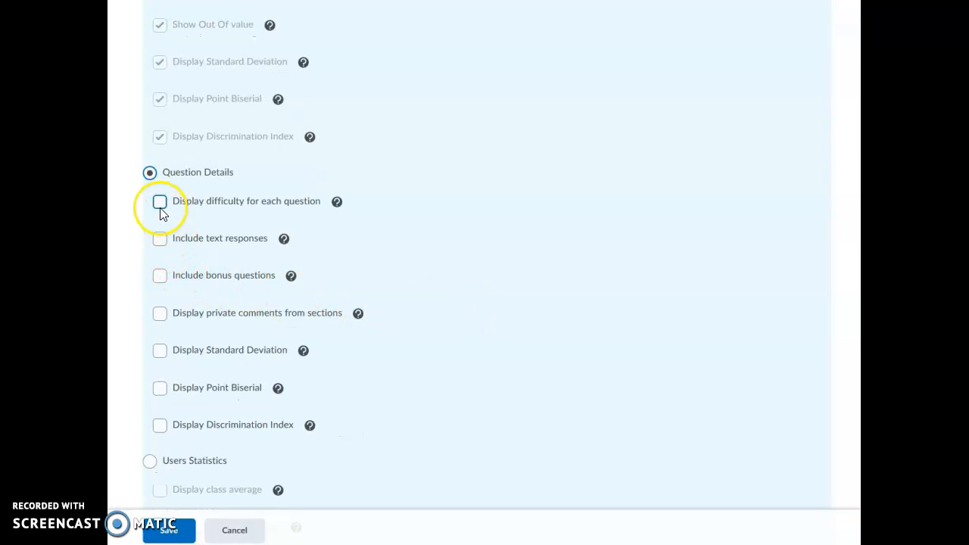
{"action": "left_click", "coordinate": [160, 202]}
{"action": "scroll", "coordinate": [190, 353], "scroll_direction": "down", "scroll_amount": 1}
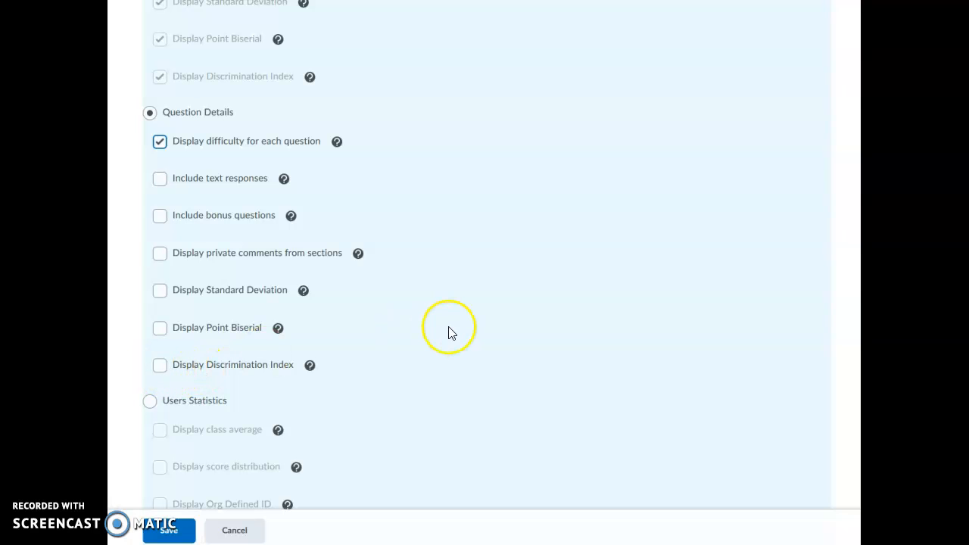
{"action": "scroll", "coordinate": [307, 318], "scroll_direction": "down", "scroll_amount": 1}
{"action": "left_click", "coordinate": [160, 231]}
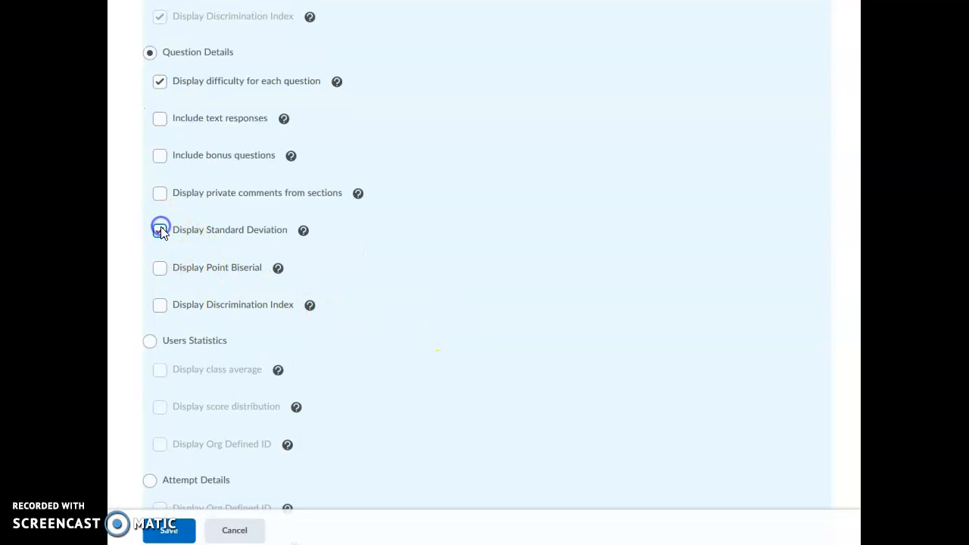
Review the remaining report types, keep immediate release, and save the EVA report.
{"action": "scroll", "coordinate": [409, 281], "scroll_direction": "down", "scroll_amount": 2}
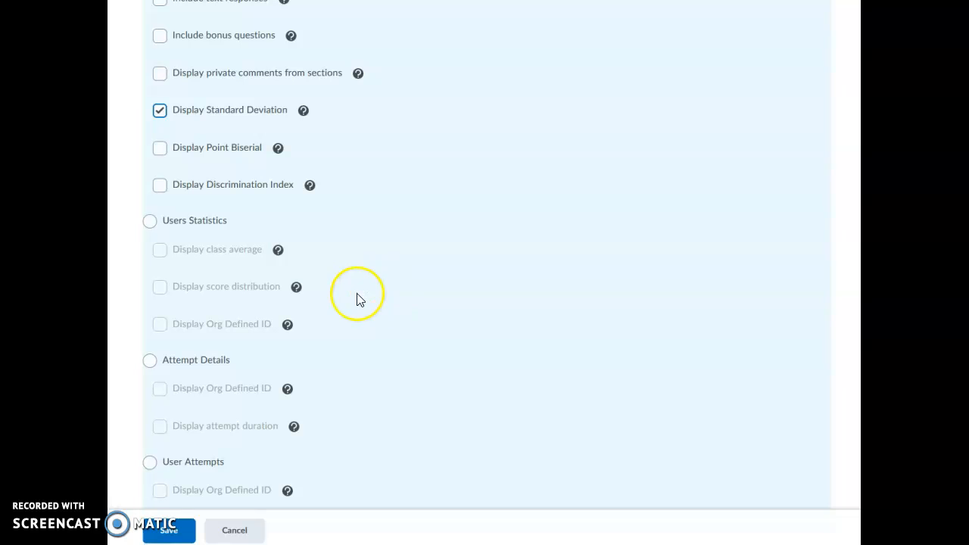
{"action": "scroll", "coordinate": [436, 362], "scroll_direction": "down", "scroll_amount": 1}
{"action": "scroll", "coordinate": [436, 361], "scroll_direction": "down", "scroll_amount": 2}
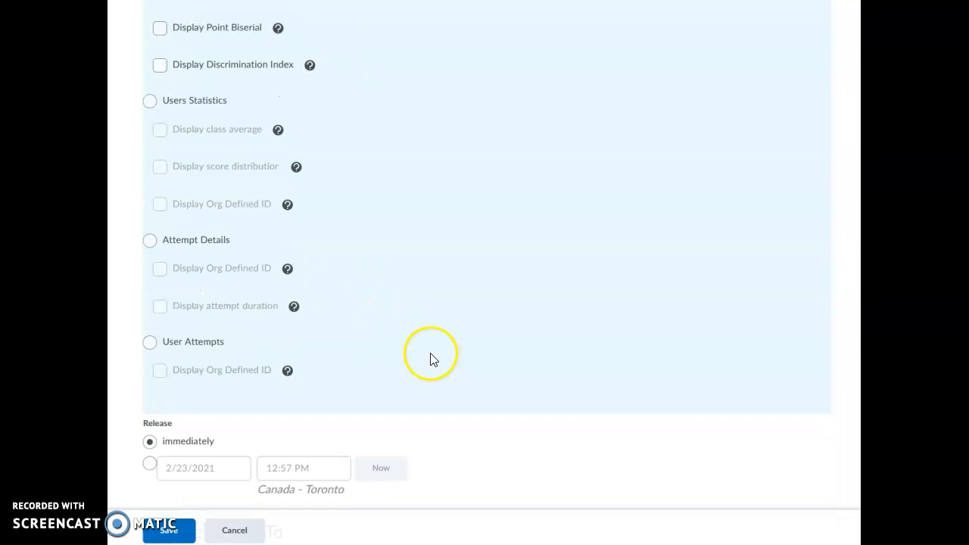
{"action": "scroll", "coordinate": [429, 359], "scroll_direction": "up", "scroll_amount": 7}
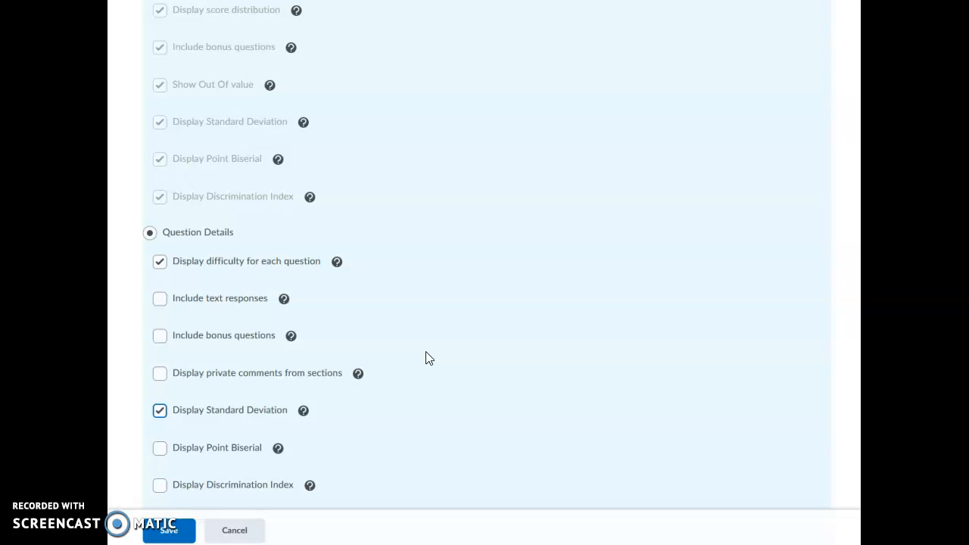
{"action": "scroll", "coordinate": [429, 358], "scroll_direction": "up", "scroll_amount": 5}
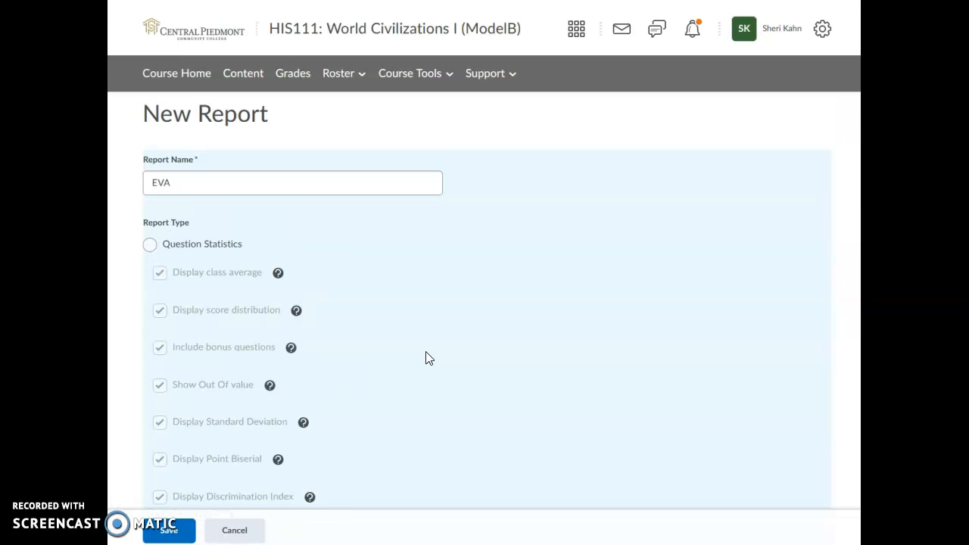
{"action": "scroll", "coordinate": [426, 357], "scroll_direction": "down", "scroll_amount": 3}
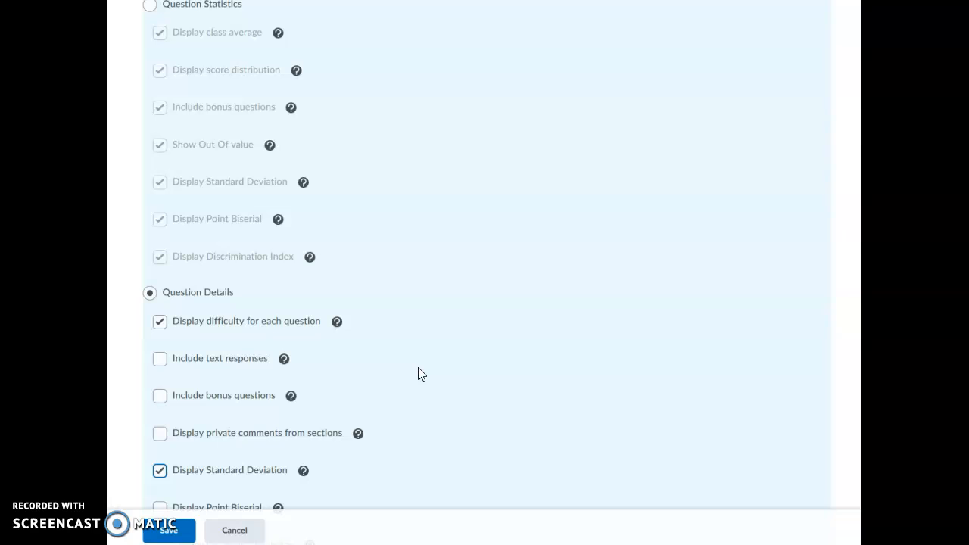
{"action": "left_click", "coordinate": [185, 533]}
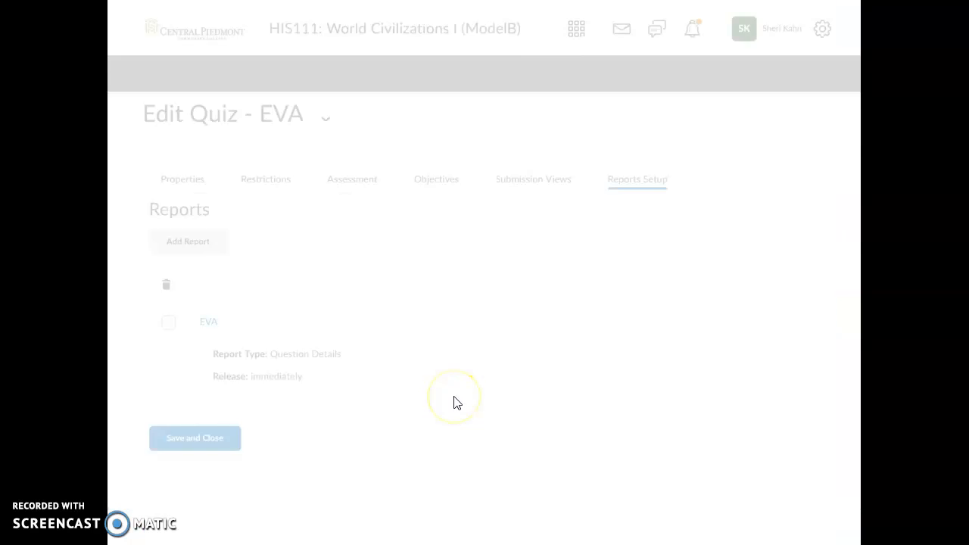
{"action": "left_click", "coordinate": [437, 422]}
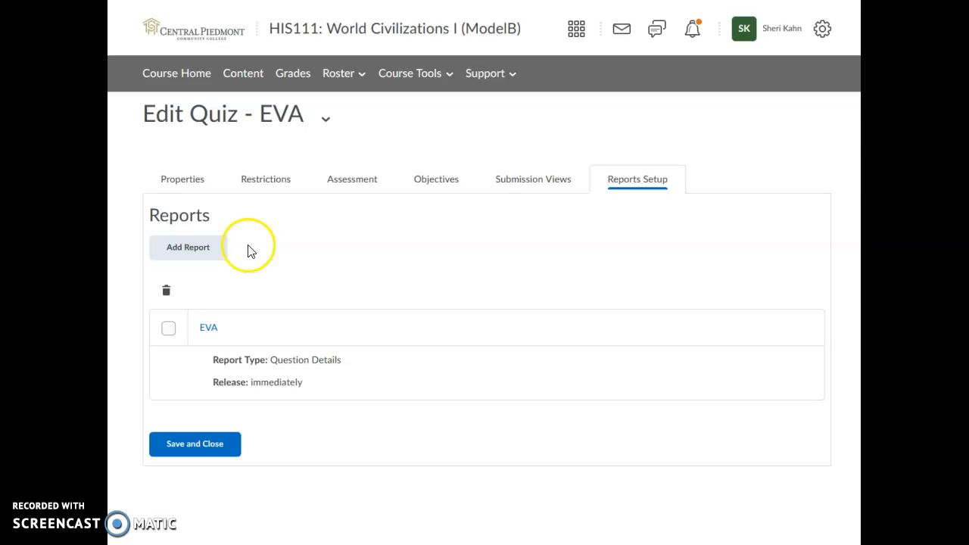
Open the Week 2 module in the course content and delete its broken quiz topic.
{"action": "left_click", "coordinate": [239, 80]}
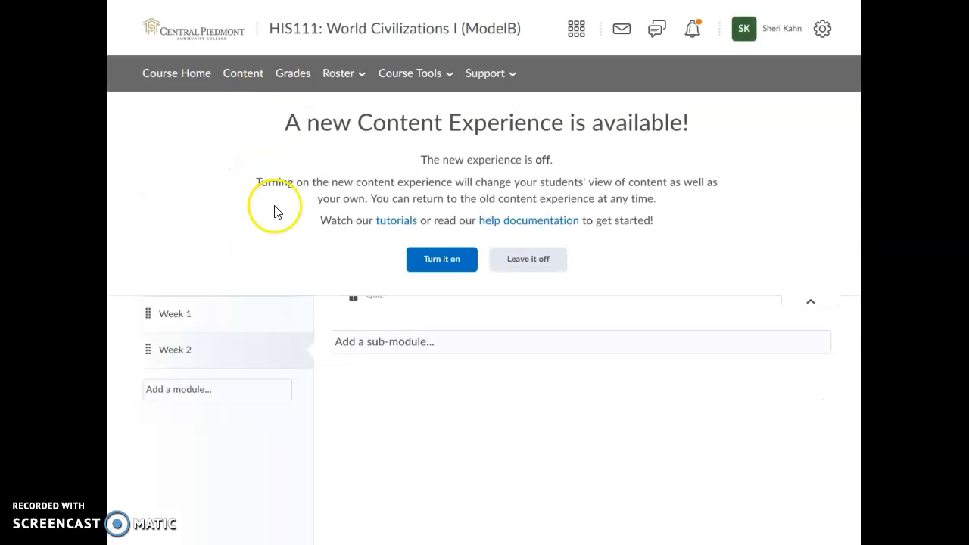
{"action": "left_click", "coordinate": [812, 299]}
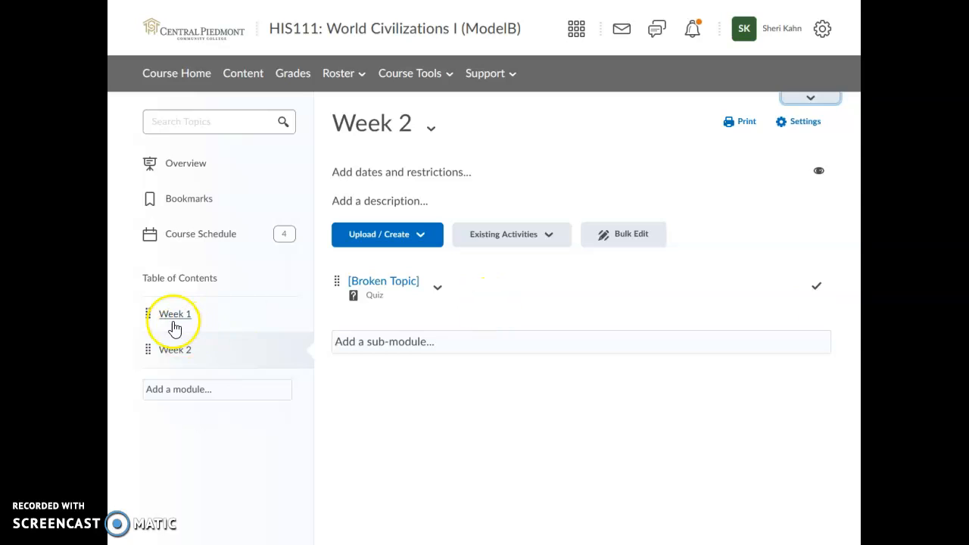
{"action": "left_click", "coordinate": [175, 353]}
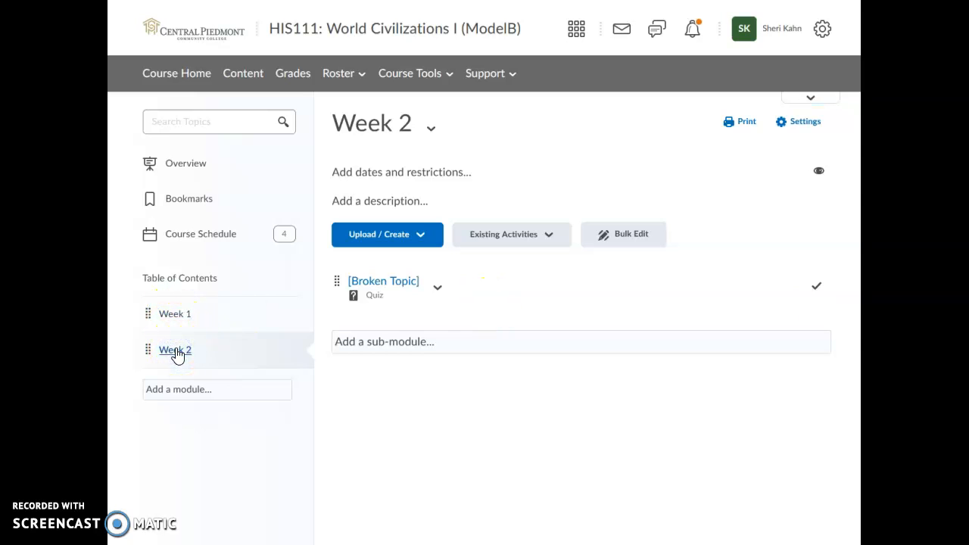
{"action": "left_click", "coordinate": [439, 292]}
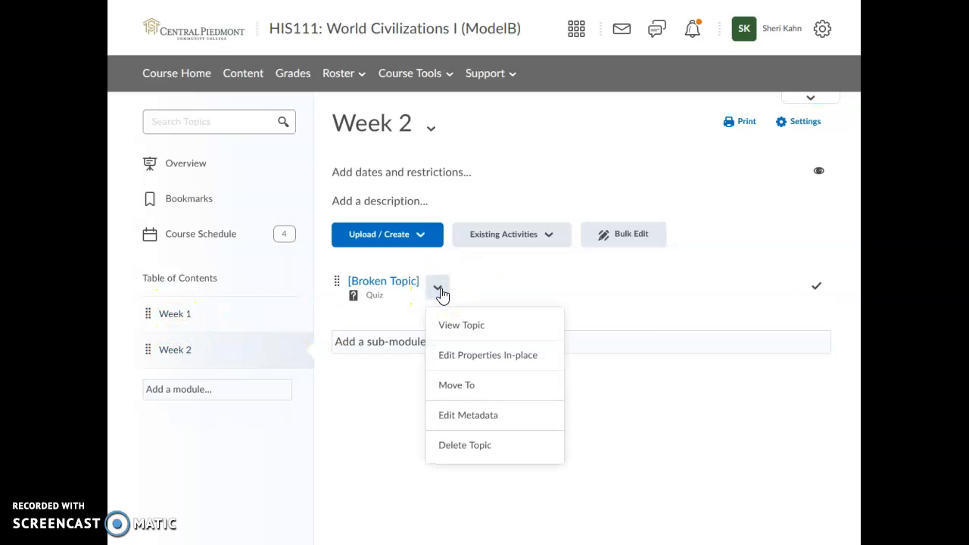
{"action": "left_click", "coordinate": [489, 445]}
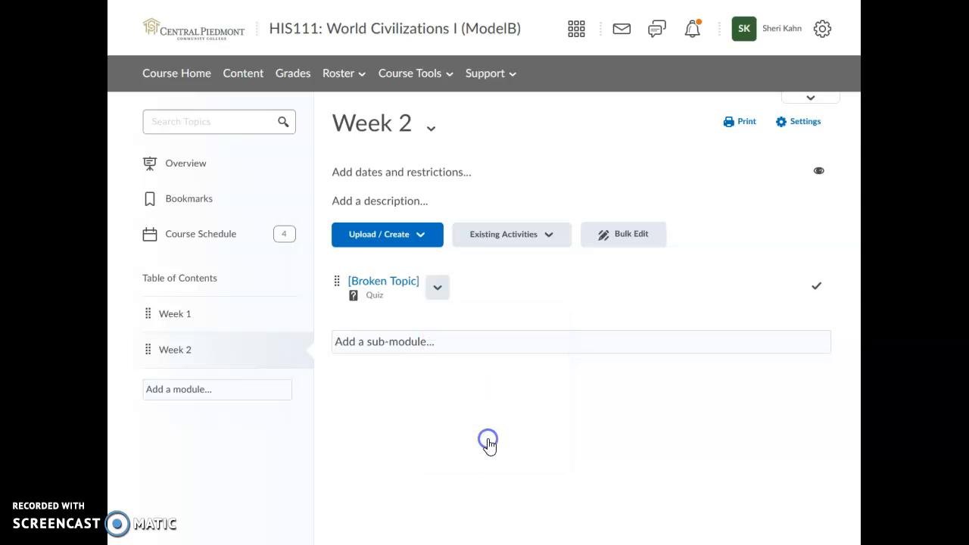
{"action": "left_click", "coordinate": [391, 256]}
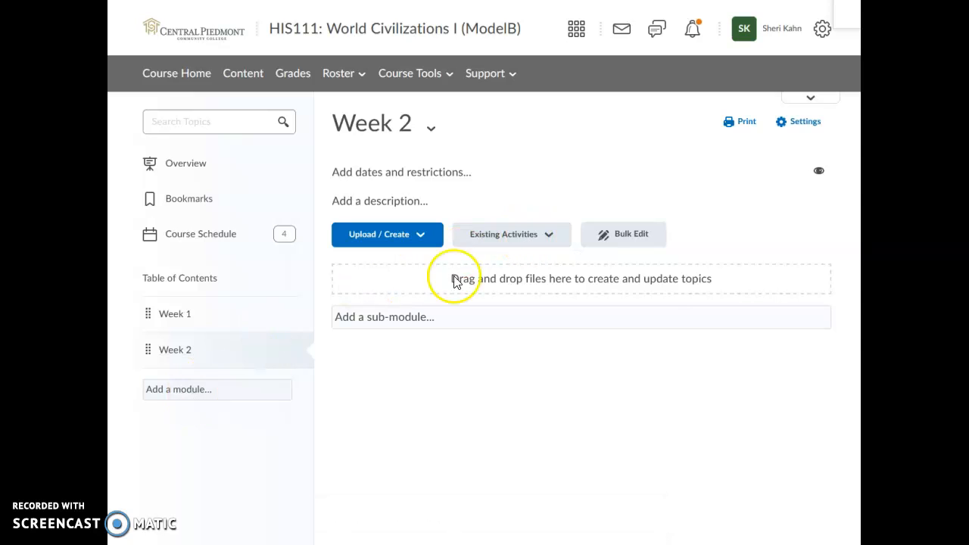
Add the existing EVA quiz to the Week 2 module.
{"action": "left_click", "coordinate": [528, 239]}
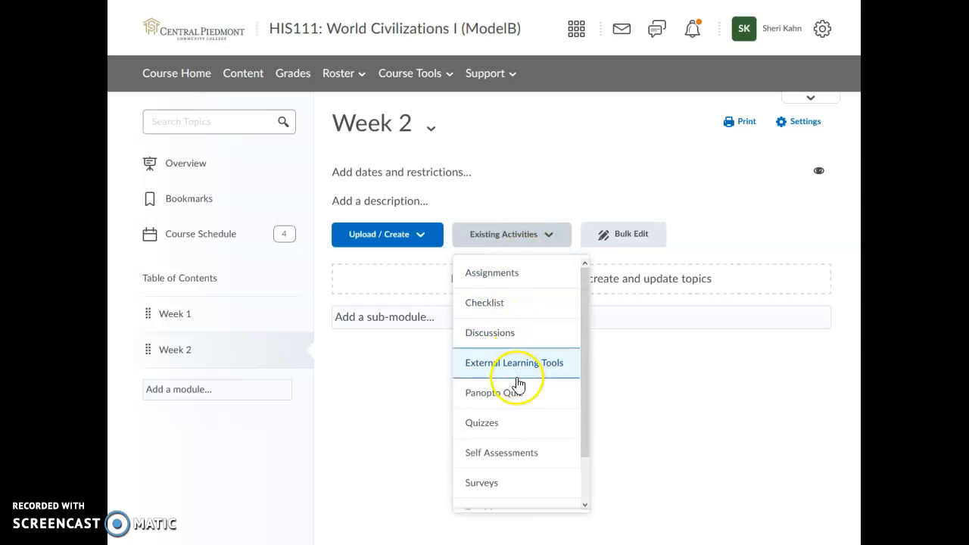
{"action": "left_click", "coordinate": [521, 422]}
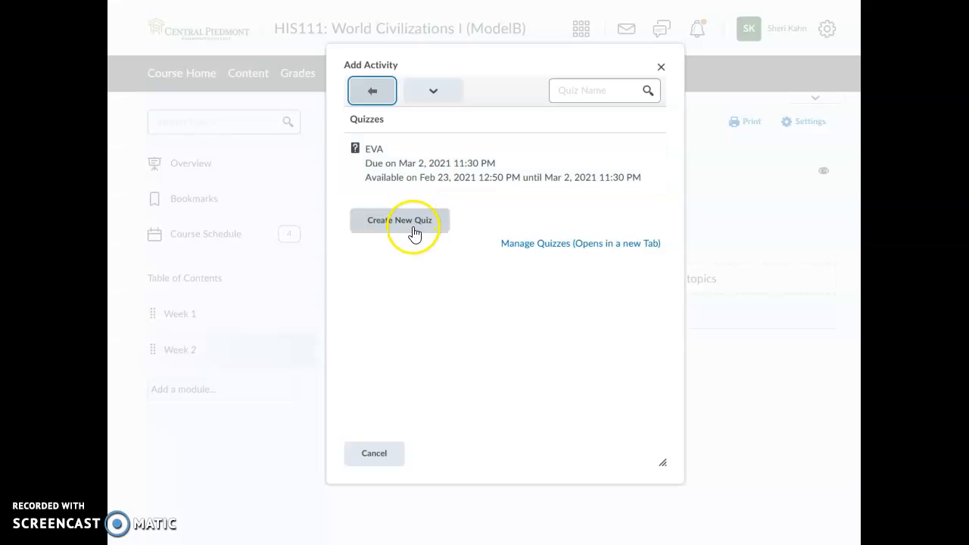
{"action": "left_click", "coordinate": [378, 163]}
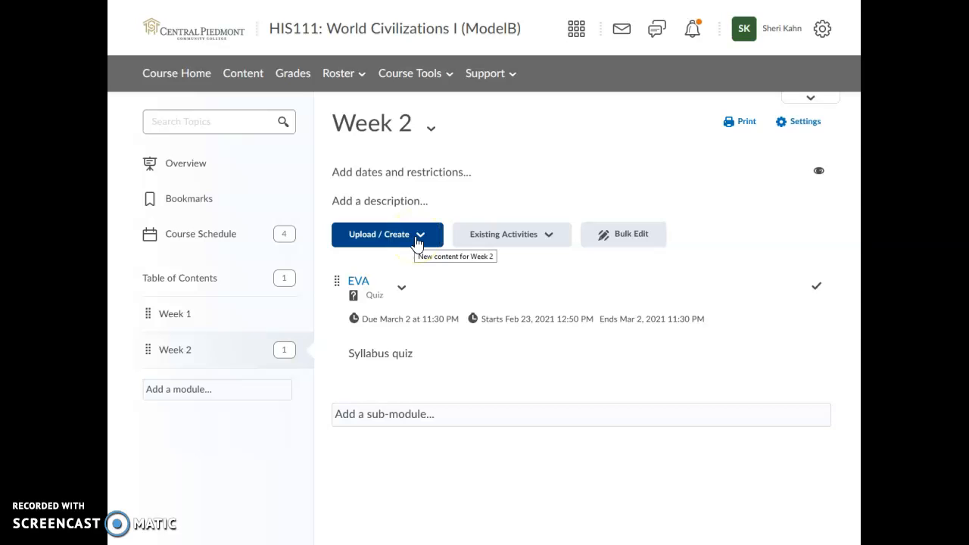
Create a new quiz in Week 2 titled EVA 2, visible to users, with the instructions "Syllabus Quiz 2", and save it.
{"action": "left_click", "coordinate": [416, 240]}
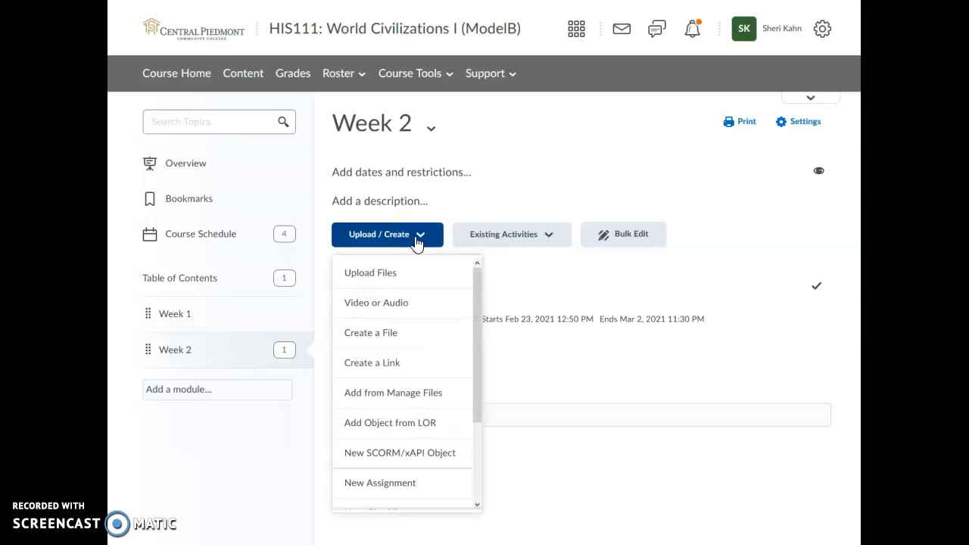
{"action": "scroll", "coordinate": [407, 377], "scroll_direction": "down", "scroll_amount": 3}
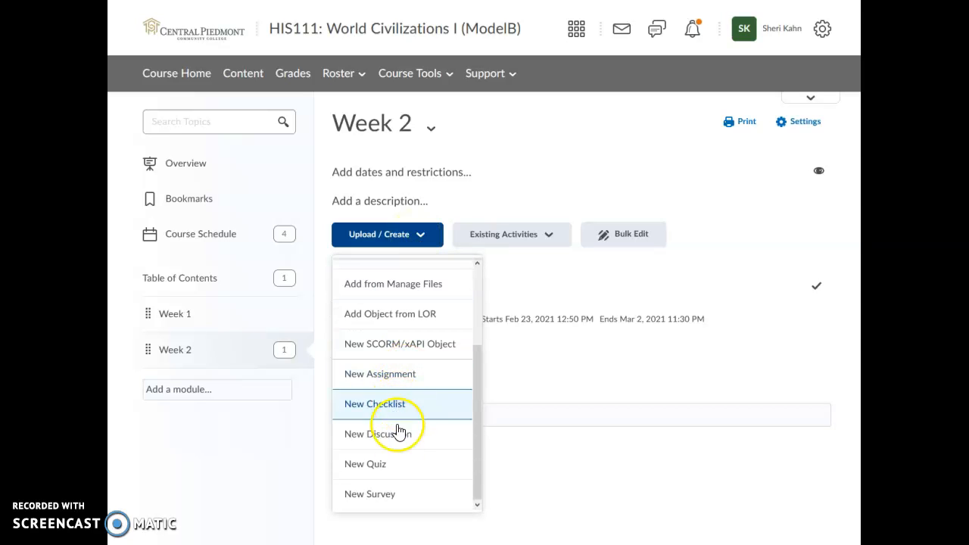
{"action": "left_click", "coordinate": [401, 464]}
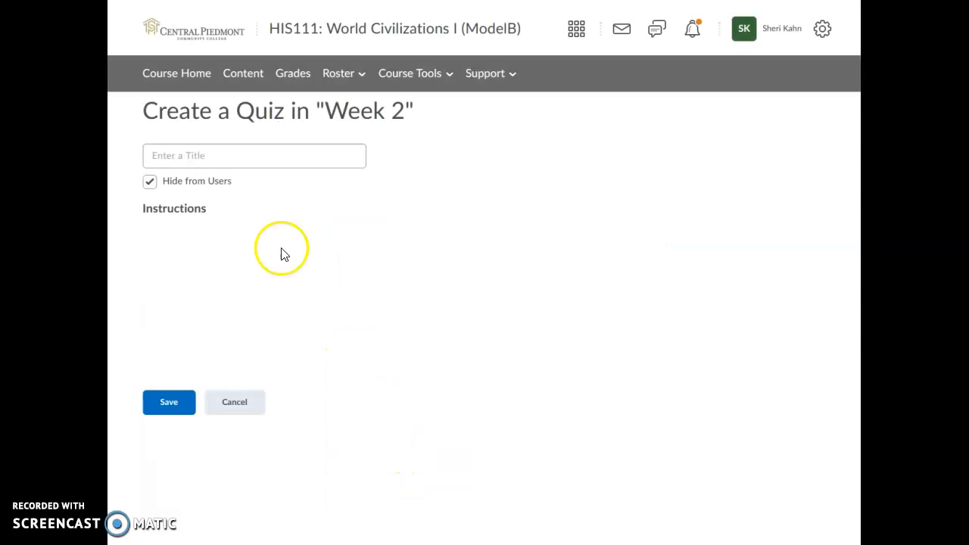
{"action": "left_click", "coordinate": [250, 162]}
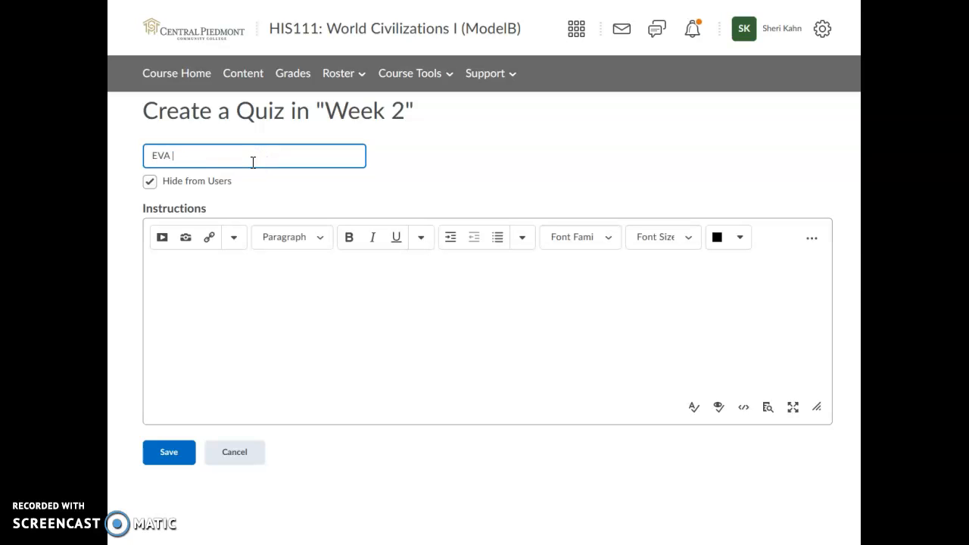
{"action": "left_click", "coordinate": [149, 182]}
{"action": "left_click", "coordinate": [200, 286]}
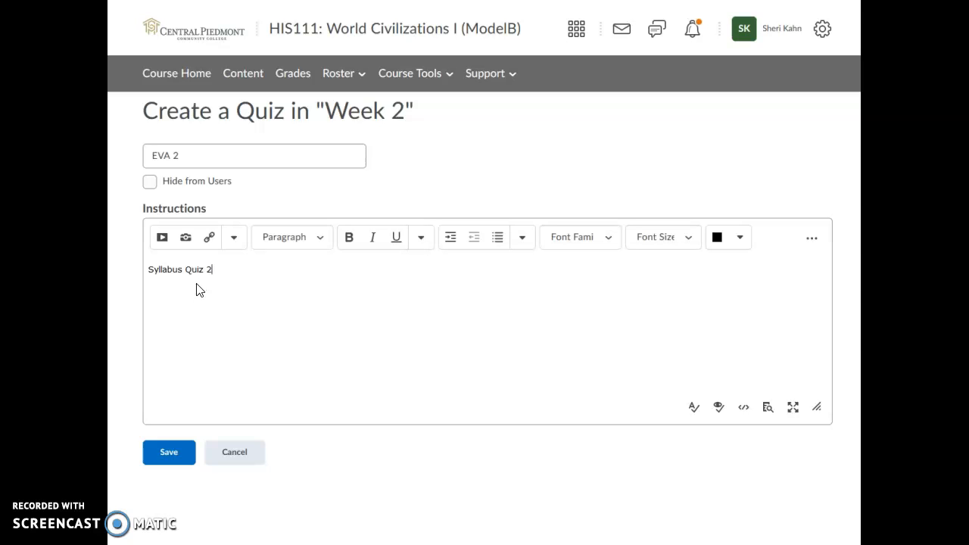
{"action": "left_click", "coordinate": [168, 452]}
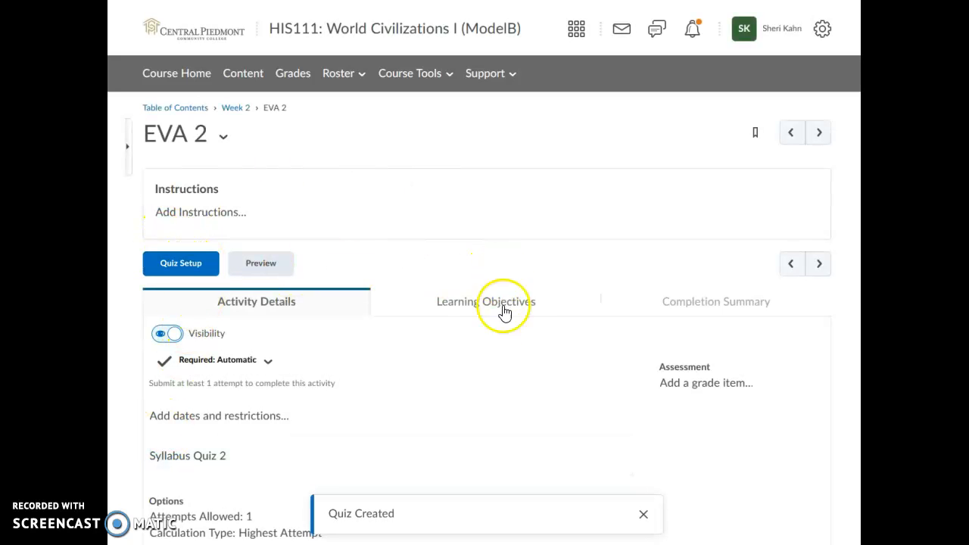
Examine the EVA 2 quiz's setup properties, including its questions and description, and leave the setup without saving.
{"action": "left_click", "coordinate": [188, 272]}
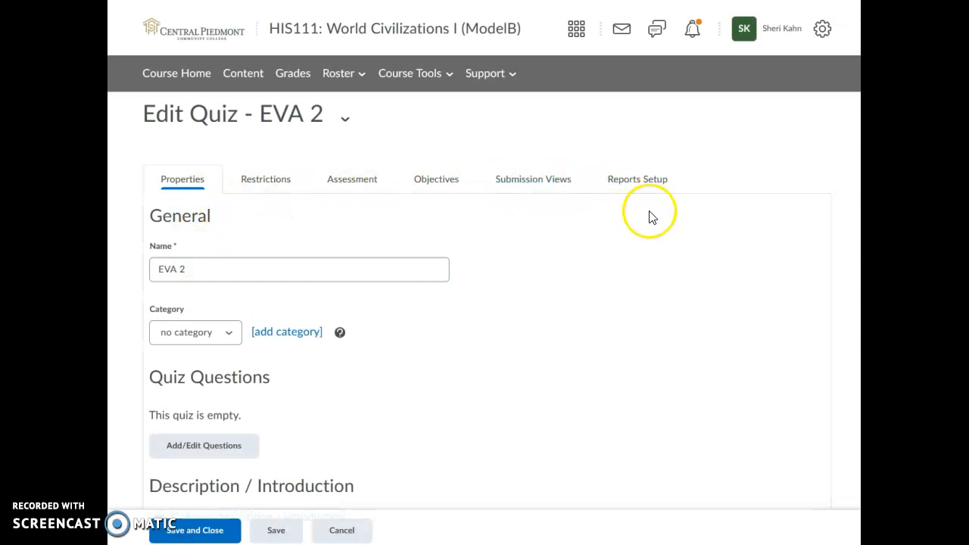
{"action": "scroll", "coordinate": [647, 216], "scroll_direction": "down", "scroll_amount": 3}
{"action": "scroll", "coordinate": [647, 221], "scroll_direction": "up", "scroll_amount": 1}
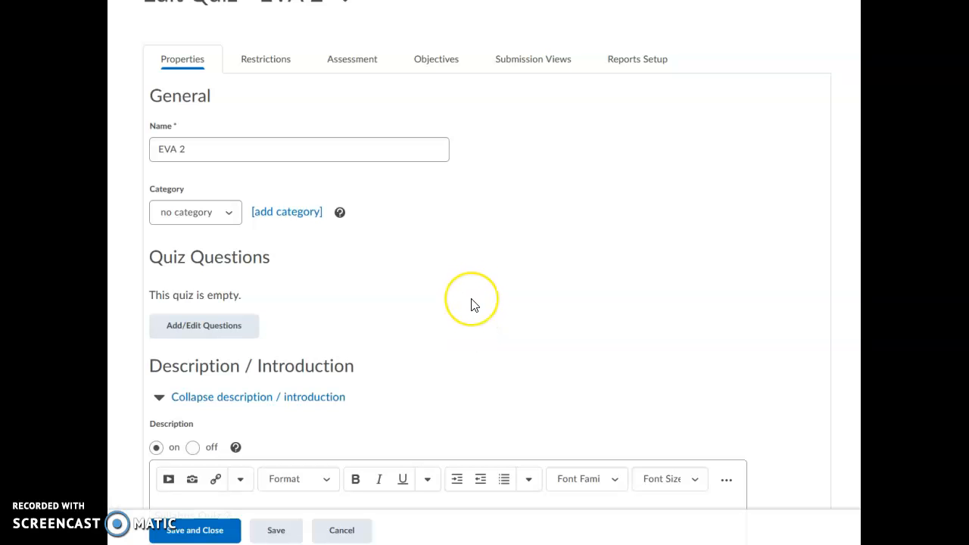
{"action": "scroll", "coordinate": [471, 305], "scroll_direction": "down", "scroll_amount": 2}
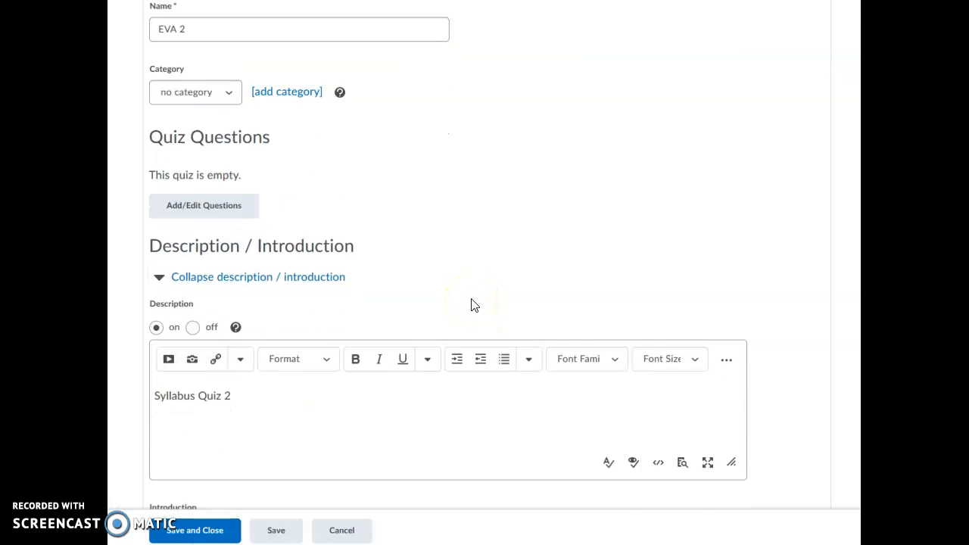
{"action": "scroll", "coordinate": [471, 305], "scroll_direction": "up", "scroll_amount": 4}
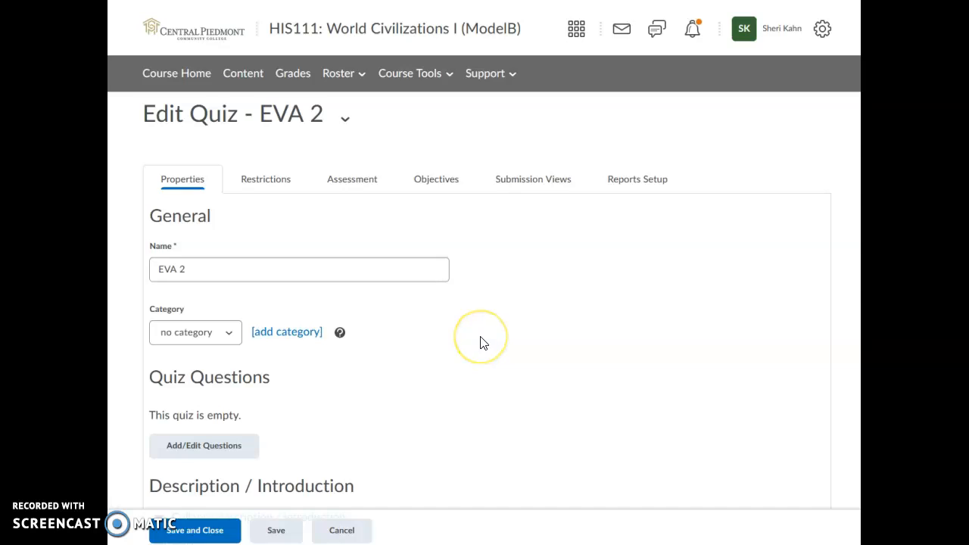
{"action": "scroll", "coordinate": [480, 342], "scroll_direction": "down", "scroll_amount": 3}
{"action": "scroll", "coordinate": [450, 321], "scroll_direction": "up", "scroll_amount": 3}
{"action": "scroll", "coordinate": [450, 321], "scroll_direction": "down", "scroll_amount": 2}
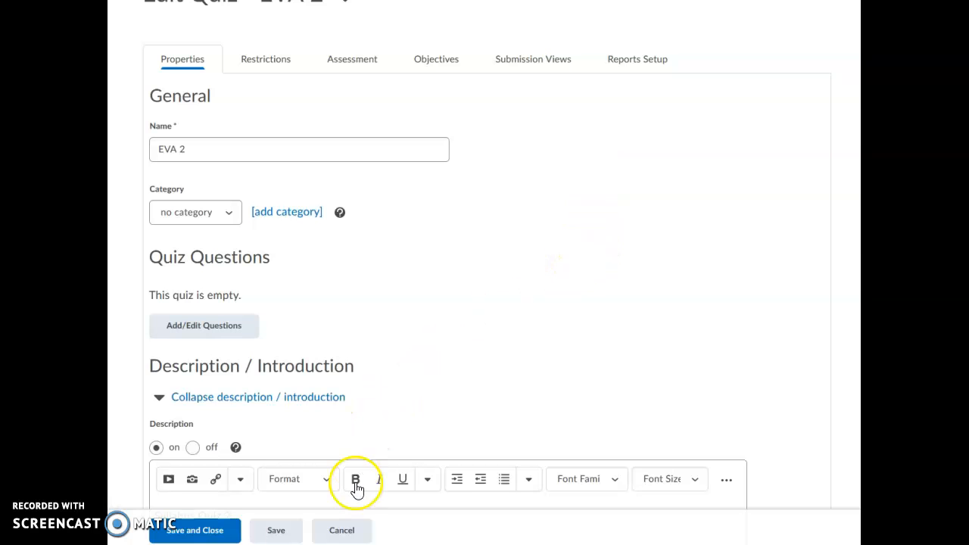
{"action": "left_click", "coordinate": [362, 533]}
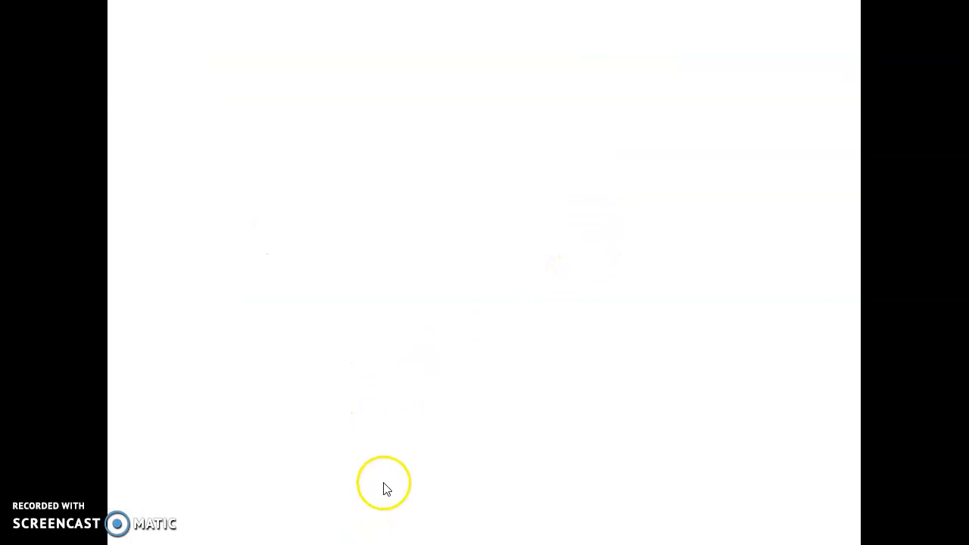
Return to the course's table of contents and collapse the new Content Experience notice.
{"action": "left_click", "coordinate": [162, 109]}
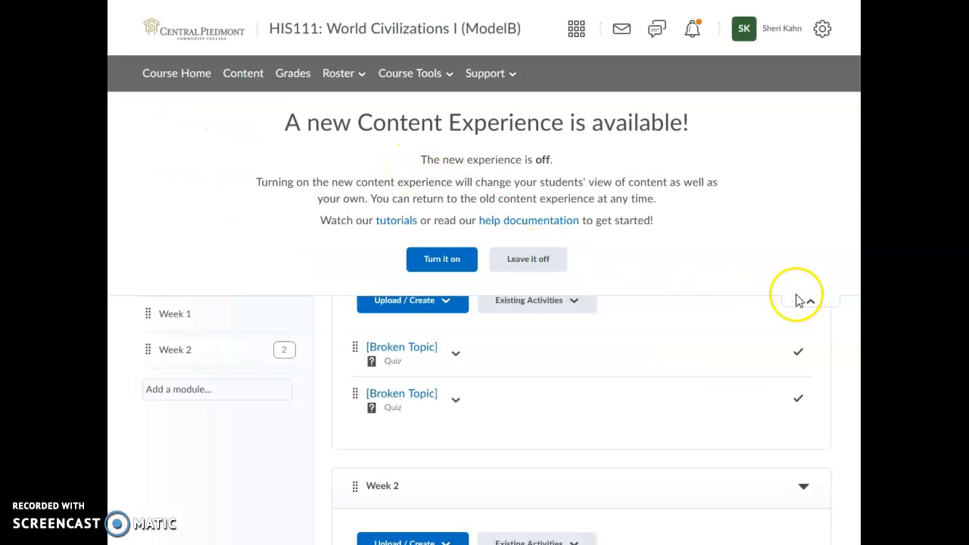
{"action": "left_click", "coordinate": [809, 302]}
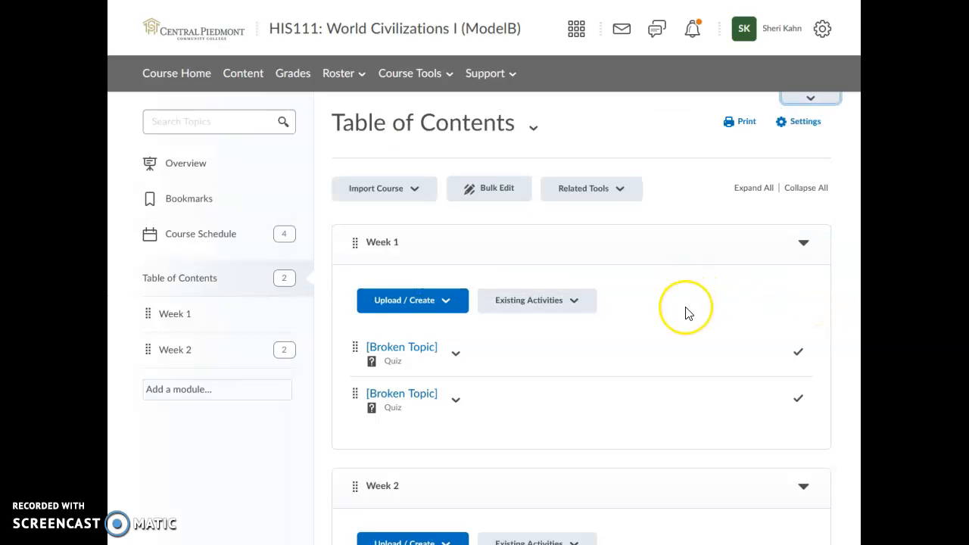